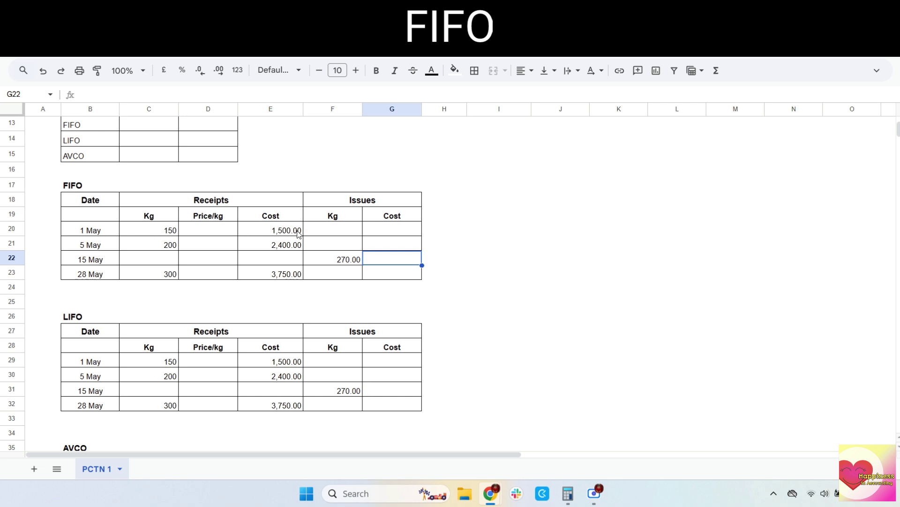
Colour the FIFO 1 May receipt figures red
drag(165, 233, 281, 231)
click(433, 73)
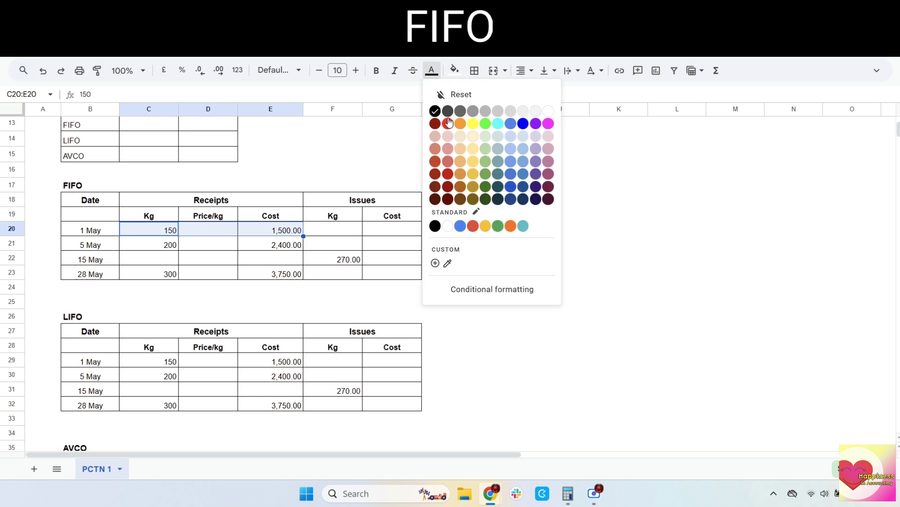
click(448, 123)
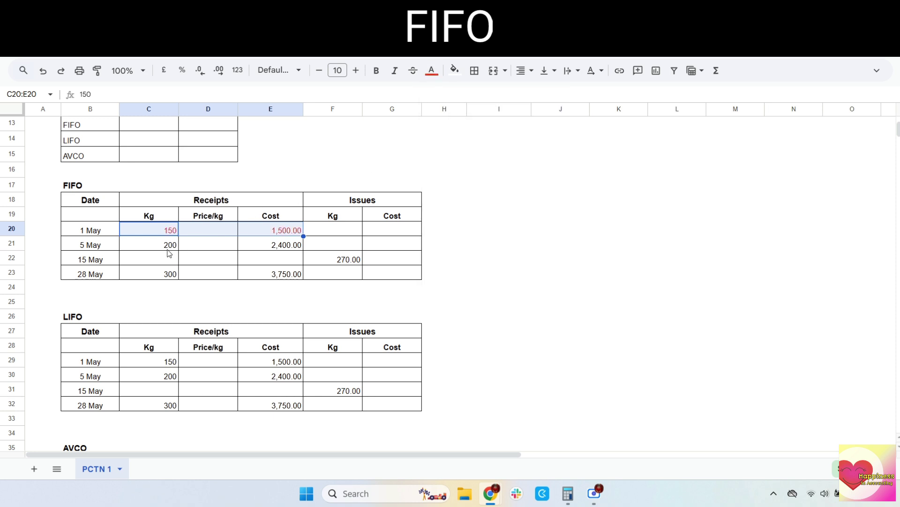
Work out 270 − 150 and change the 5 May FIFO quantity to 120 | 80
click(568, 493)
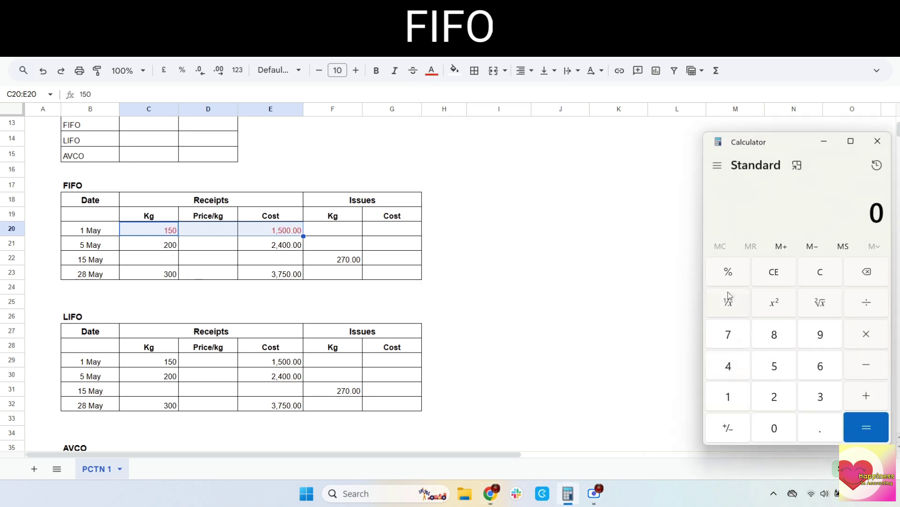
text(270 - 150)
key(Return)
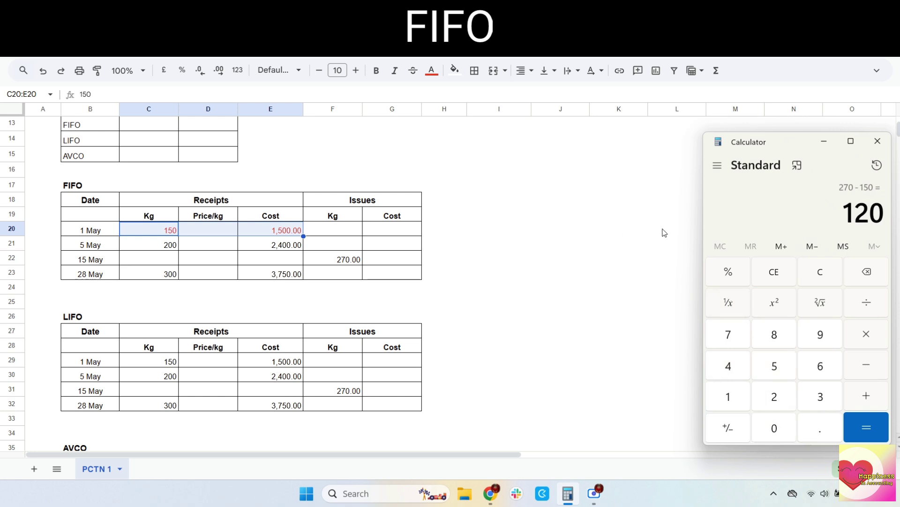
click(143, 250)
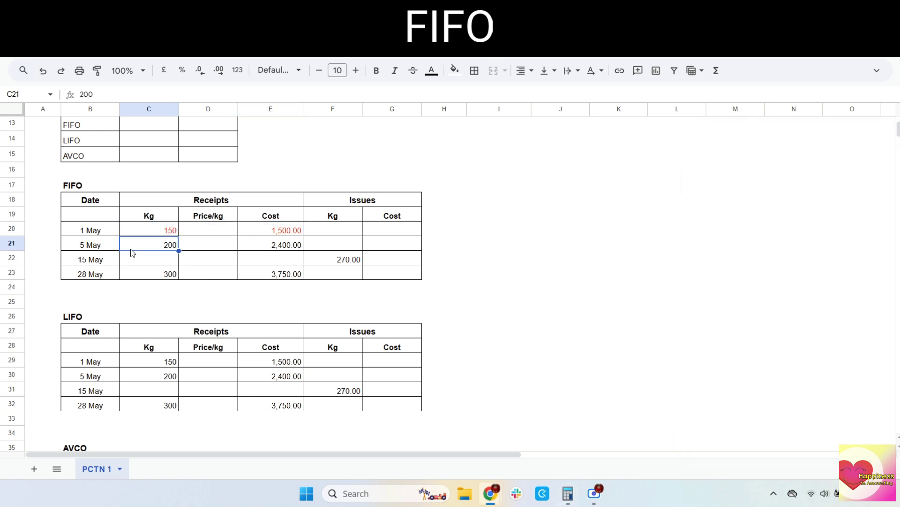
double_click(155, 247)
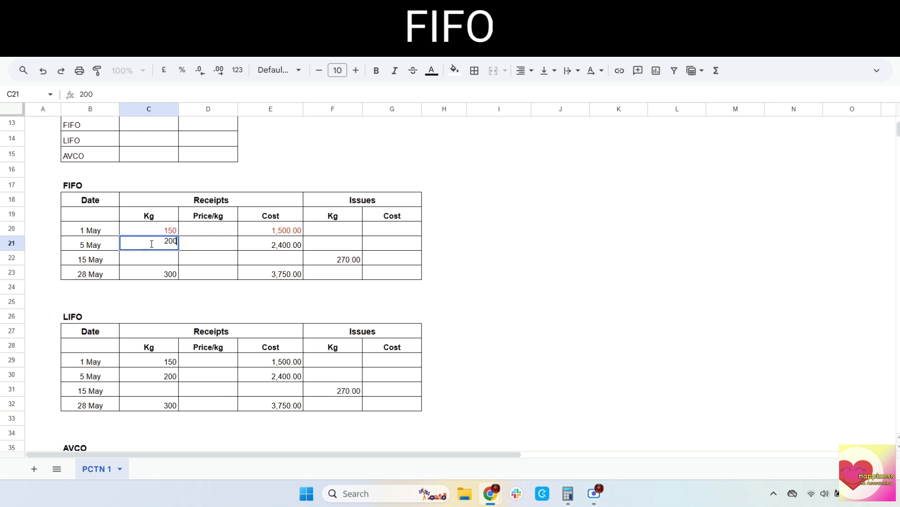
drag(142, 244, 192, 246)
text(120 | 80)
key(ctrl+Return)
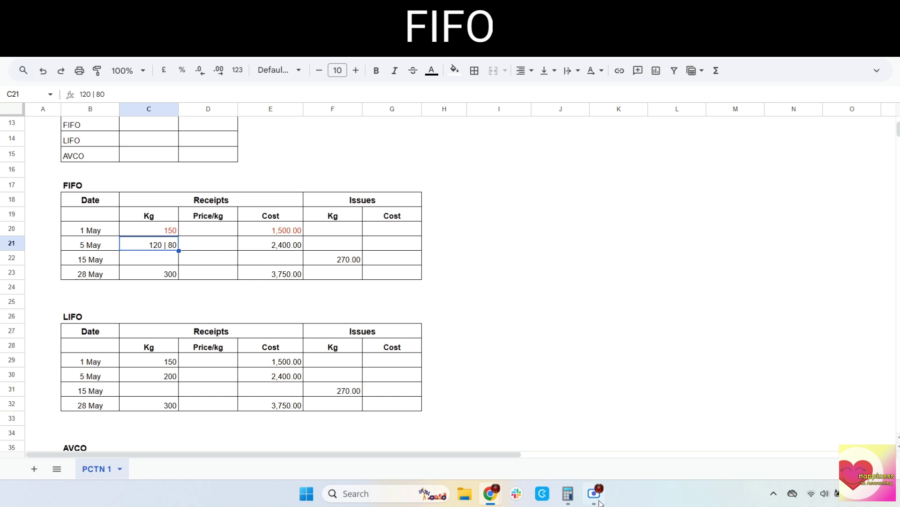
Enter the 5 May FIFO price of 12.00, from 2,400 ÷ 200
click(567, 493)
click(822, 276)
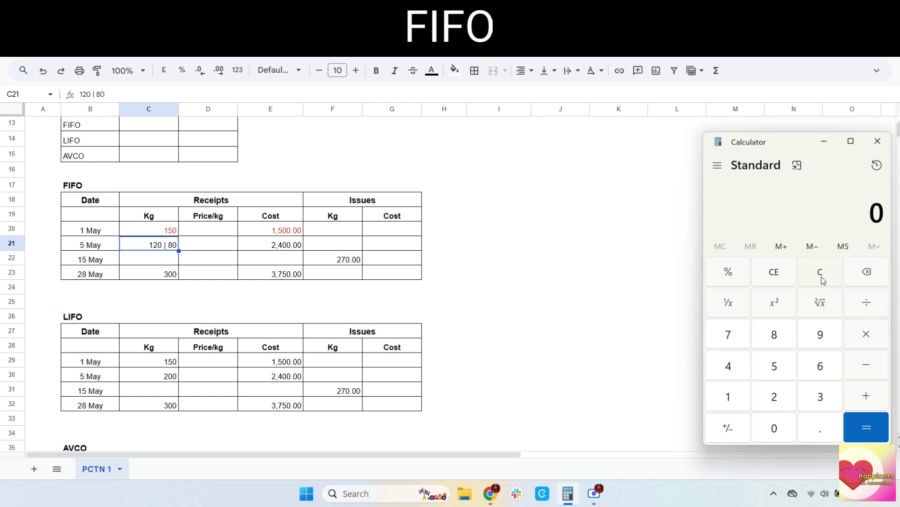
text(2400/)
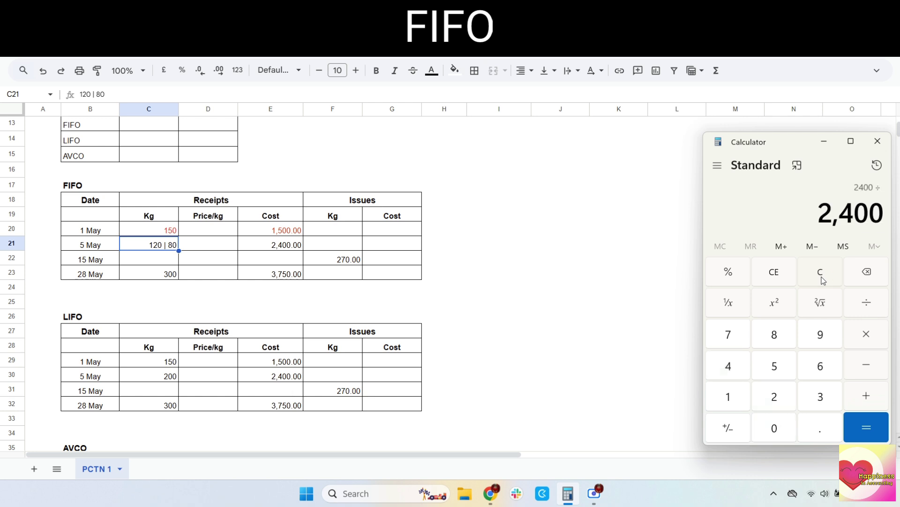
text(200)
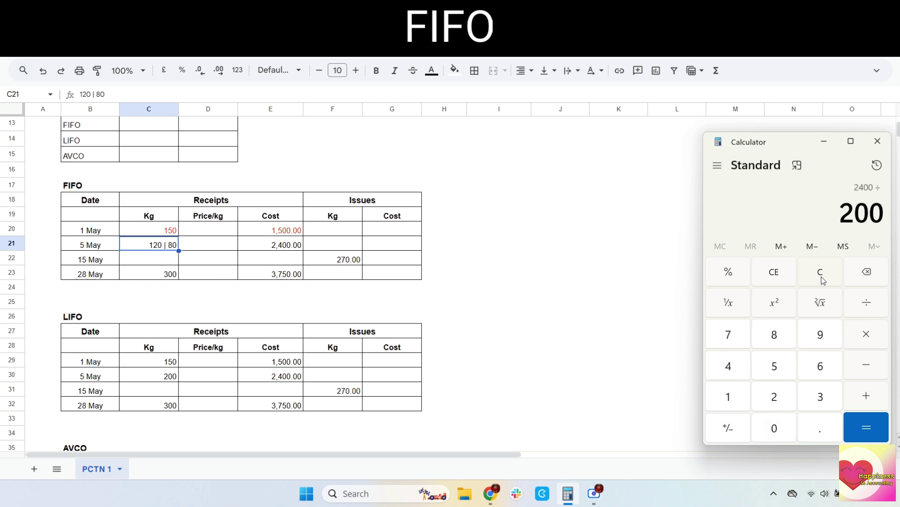
key(Return)
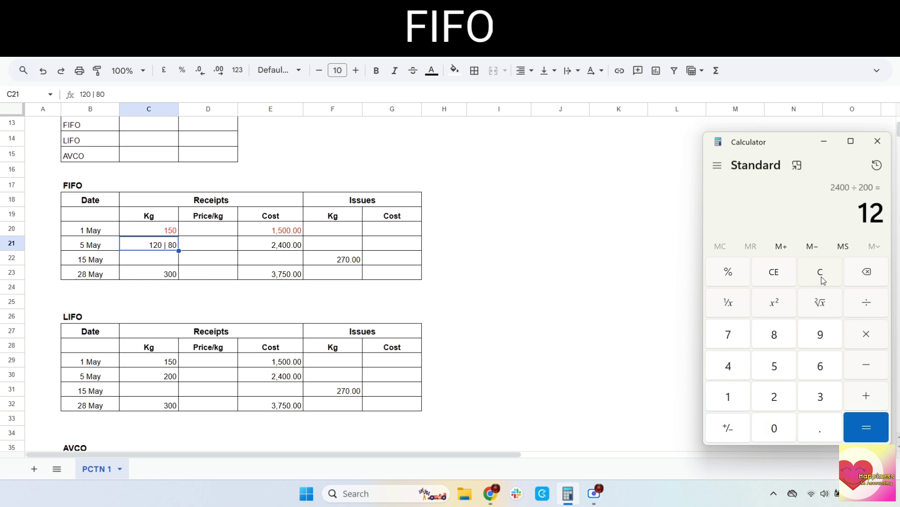
click(211, 245)
text(21)
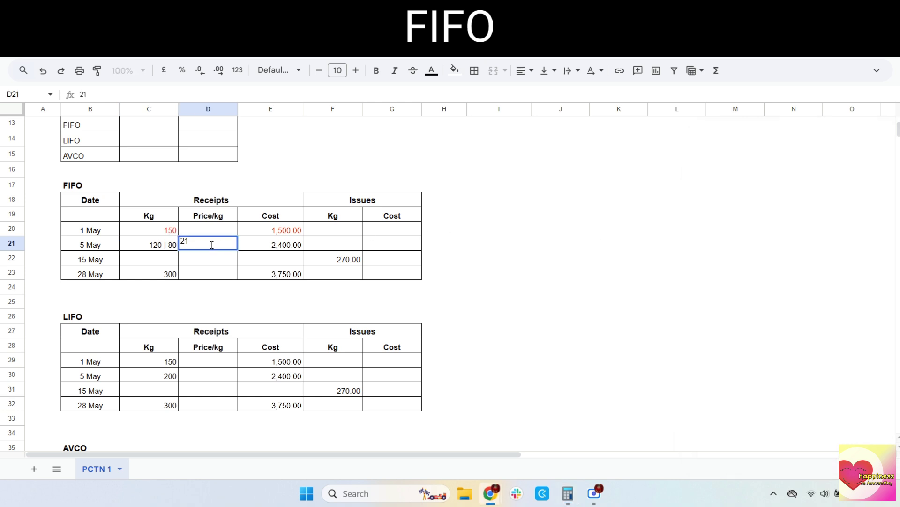
text(12)
key(Return)
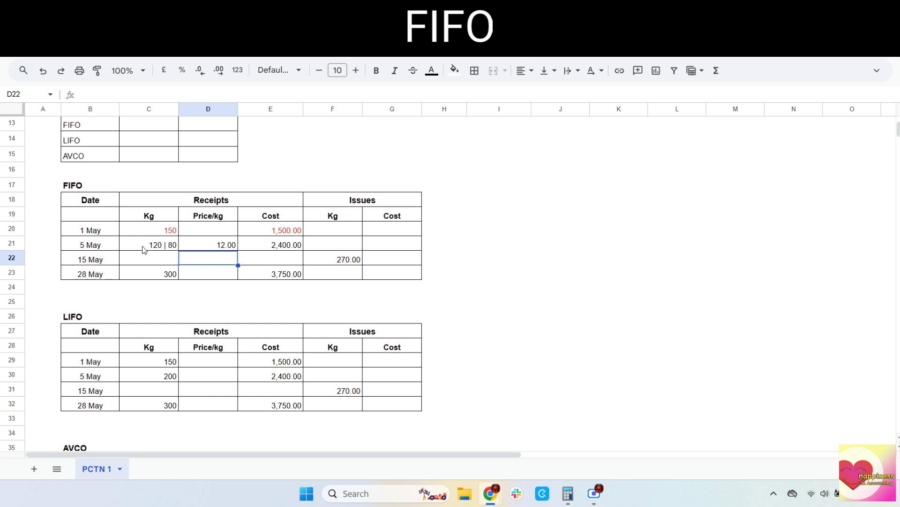
Start the 5 May cost with 1,440 (120 × 12)
click(568, 493)
click(821, 272)
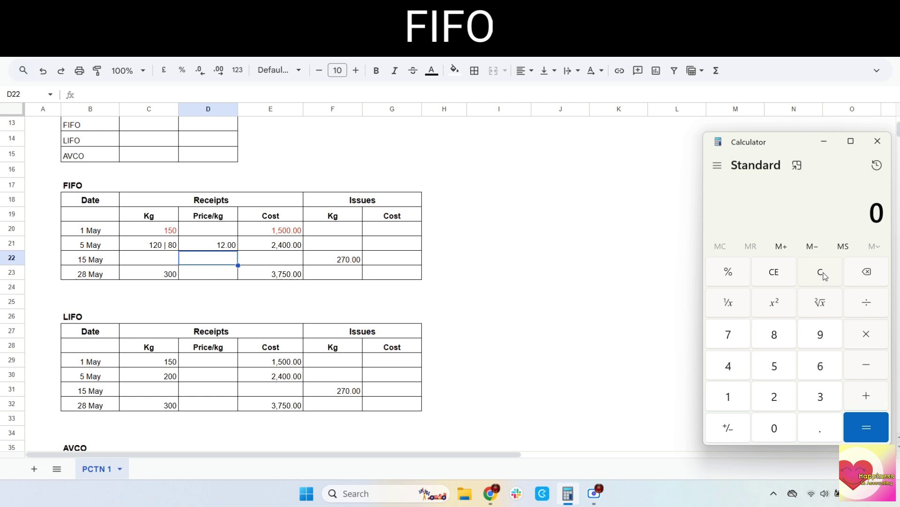
text(120)
text(*12)
key(Return)
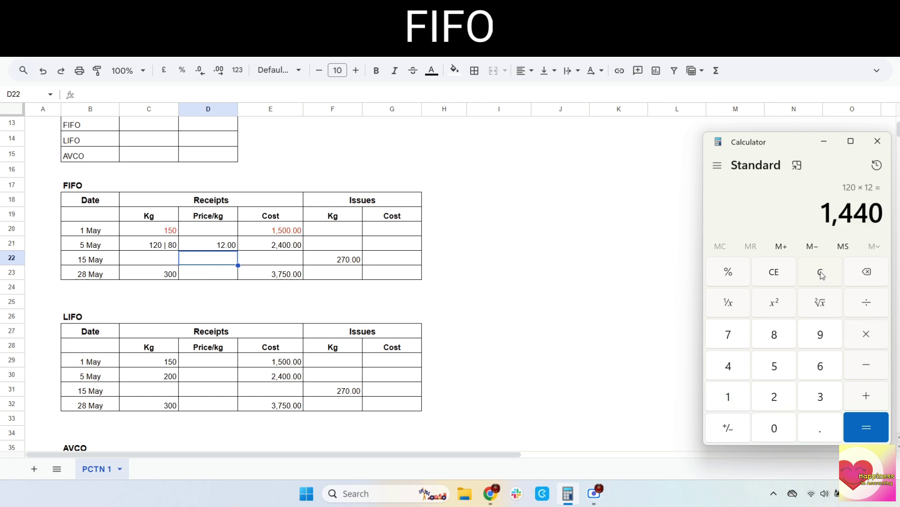
click(272, 250)
text(1)
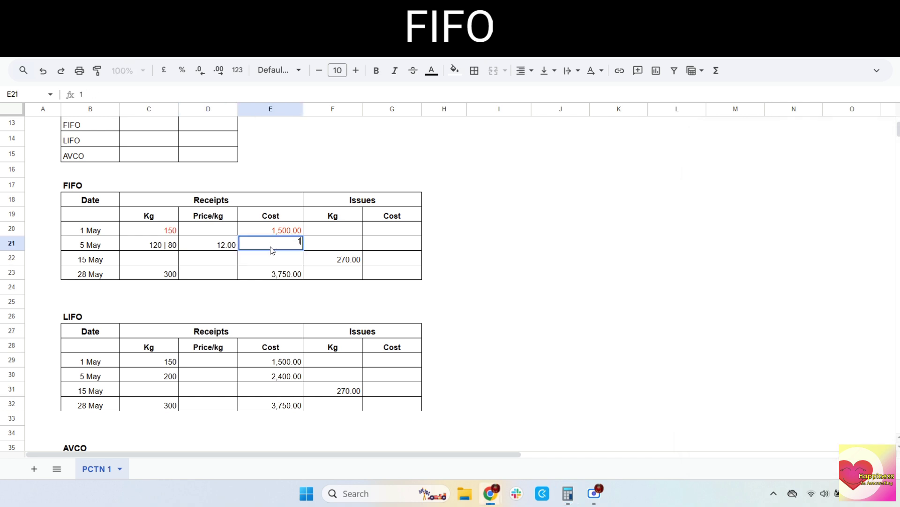
text(,440 |)
Complete the 5 May cost as 1,440 | 960, using 80 × 12 = 960
click(568, 493)
click(820, 271)
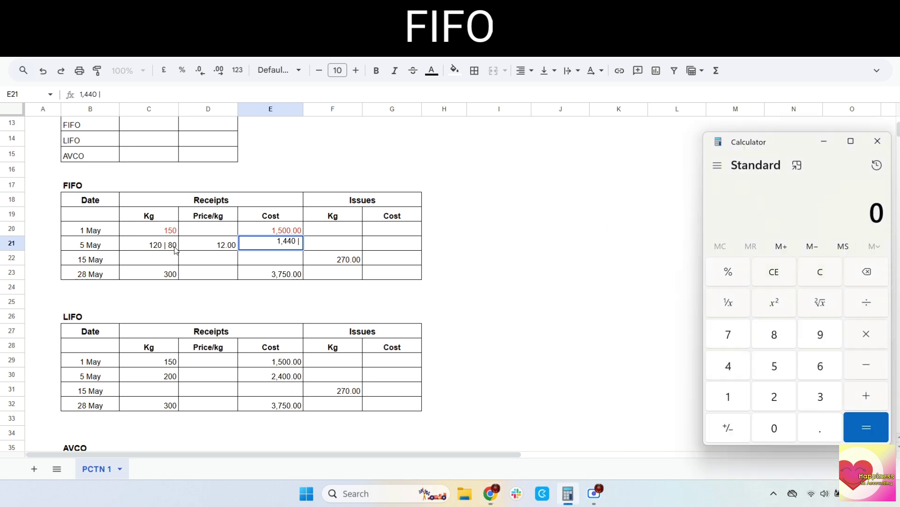
text(80 × )
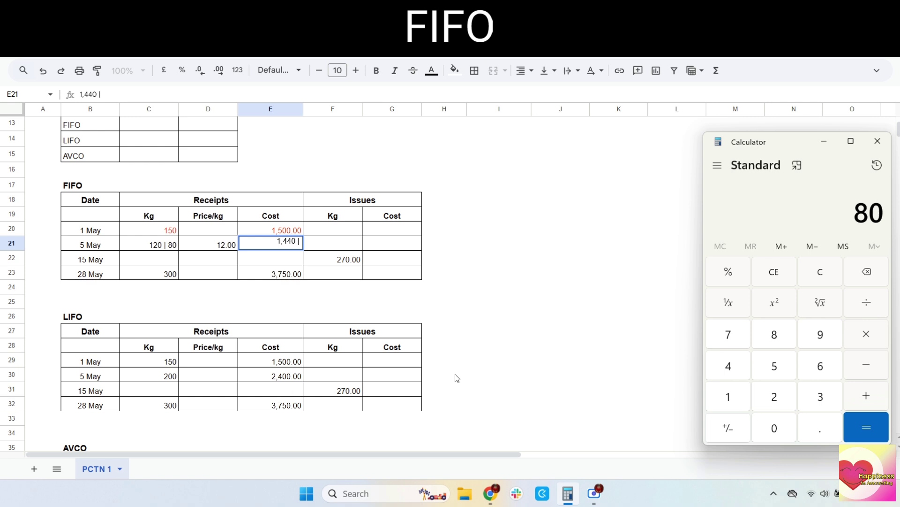
text(12)
key(Return)
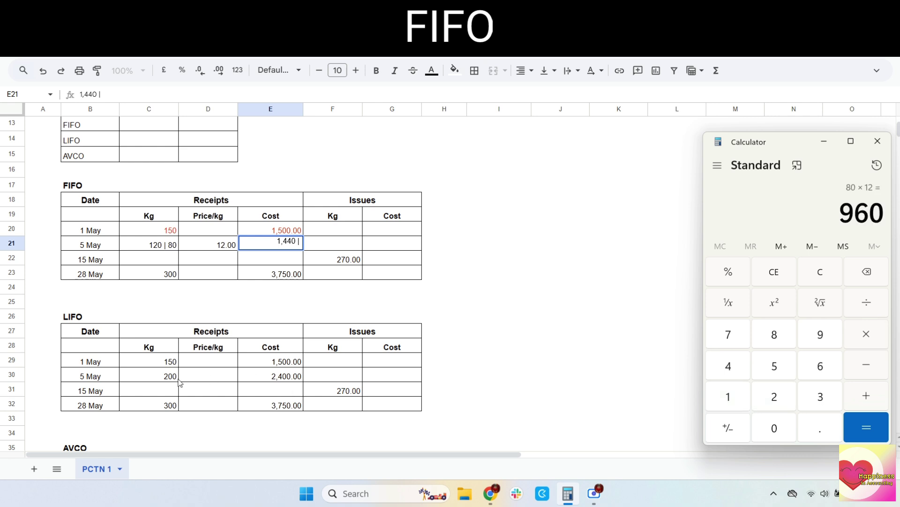
click(292, 242)
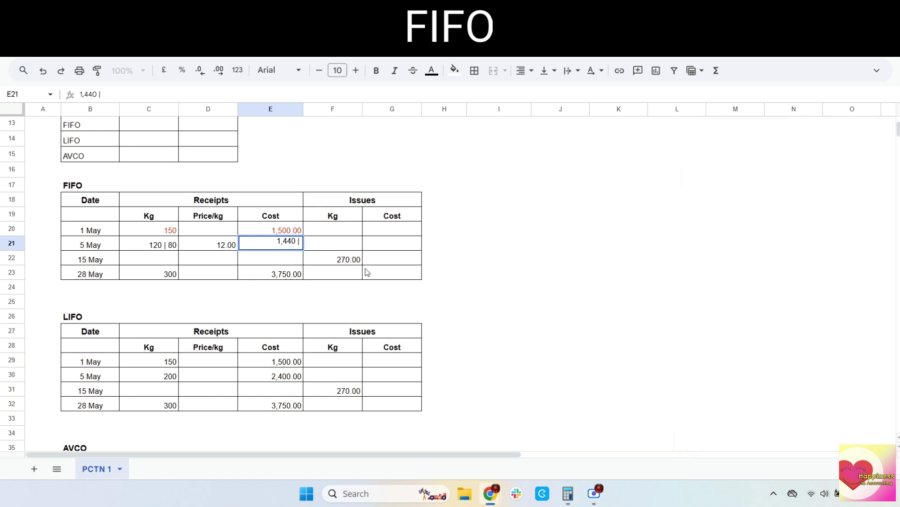
text(| 960)
key(Return)
click(265, 249)
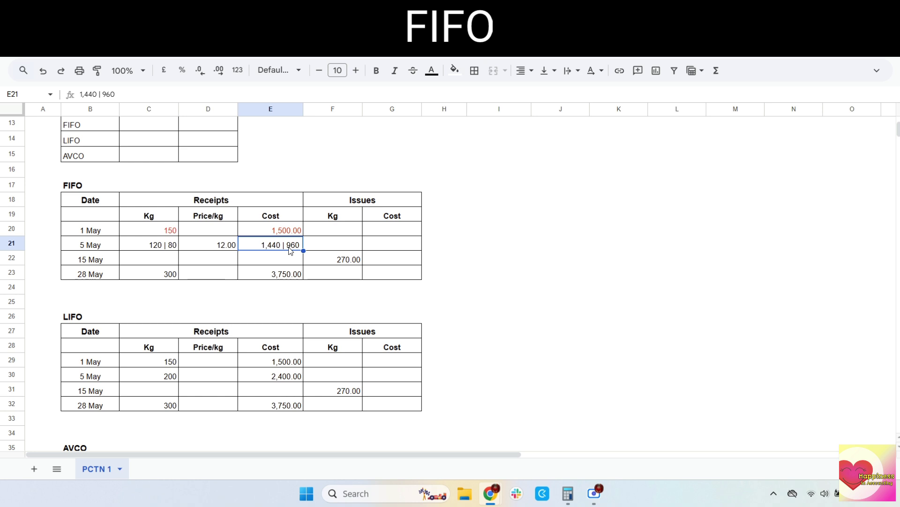
Colour the 120 quantity portion and the 1,440 cost portion red
click(155, 253)
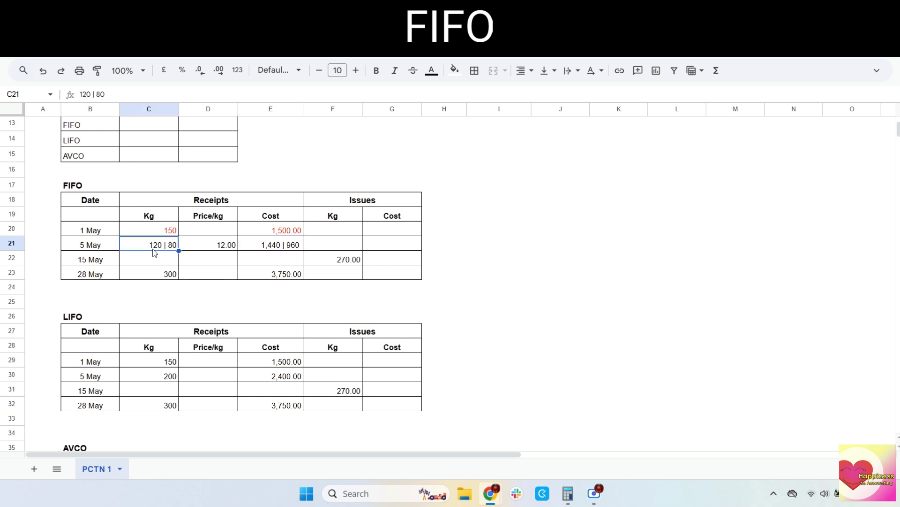
double_click(154, 249)
double_click(150, 241)
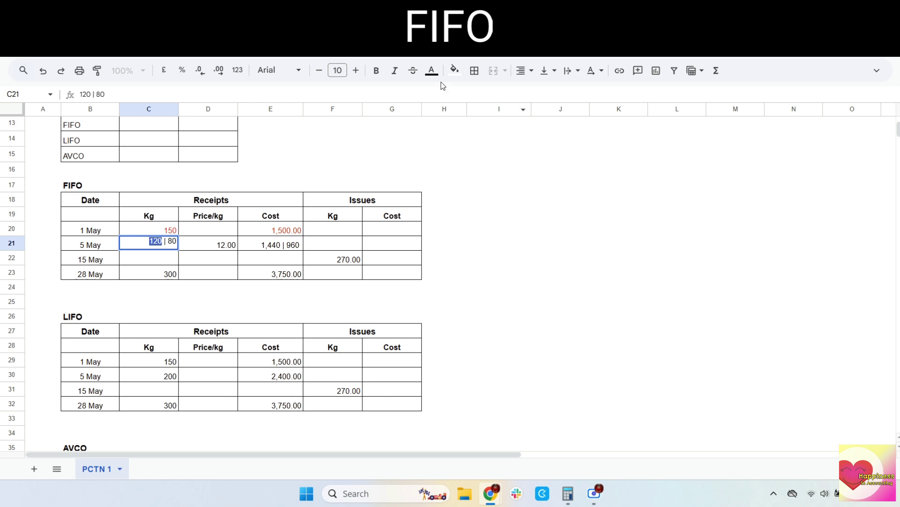
click(432, 71)
click(447, 123)
click(274, 248)
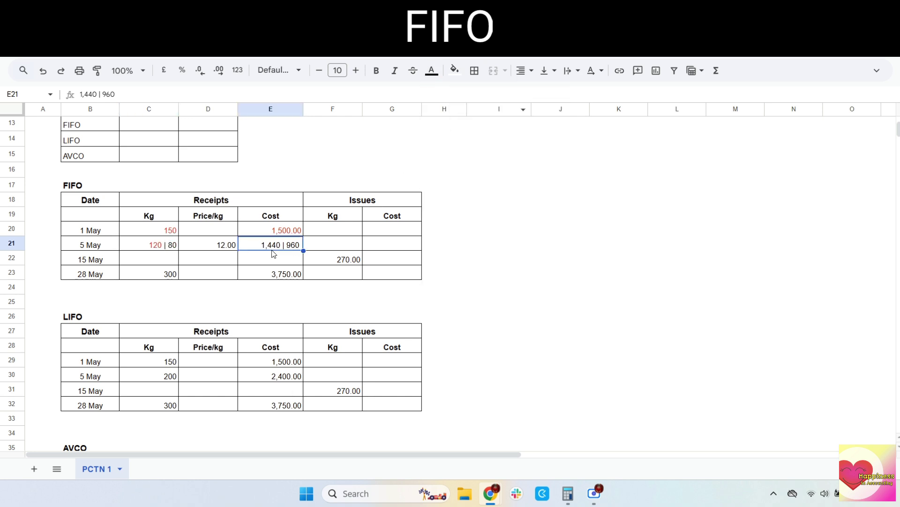
double_click(277, 243)
double_click(276, 240)
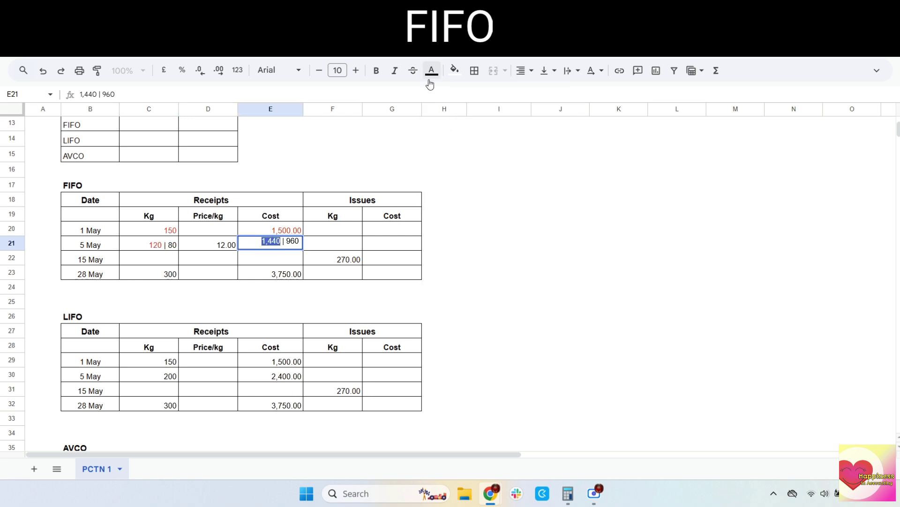
click(432, 71)
click(447, 124)
click(286, 259)
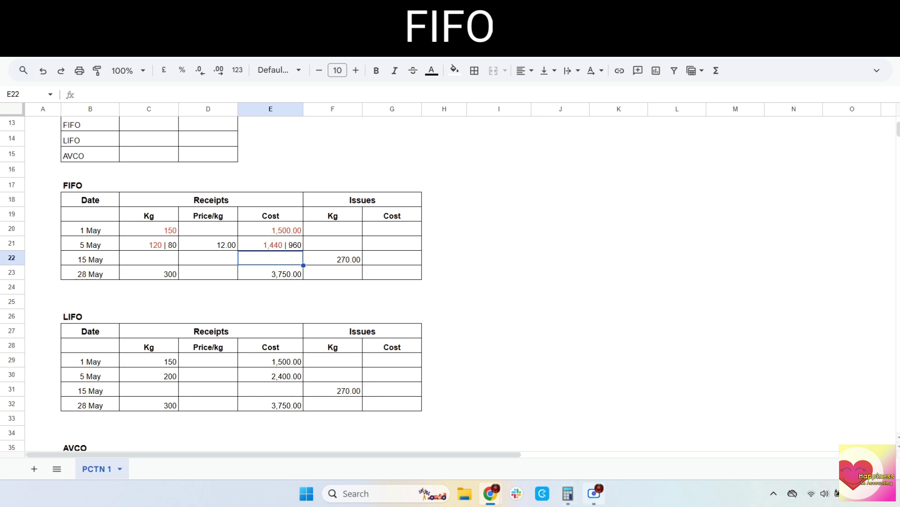
Enter 2,940 (1,500 + 1,440) as the FIFO 15 May issue cost
click(567, 493)
click(815, 277)
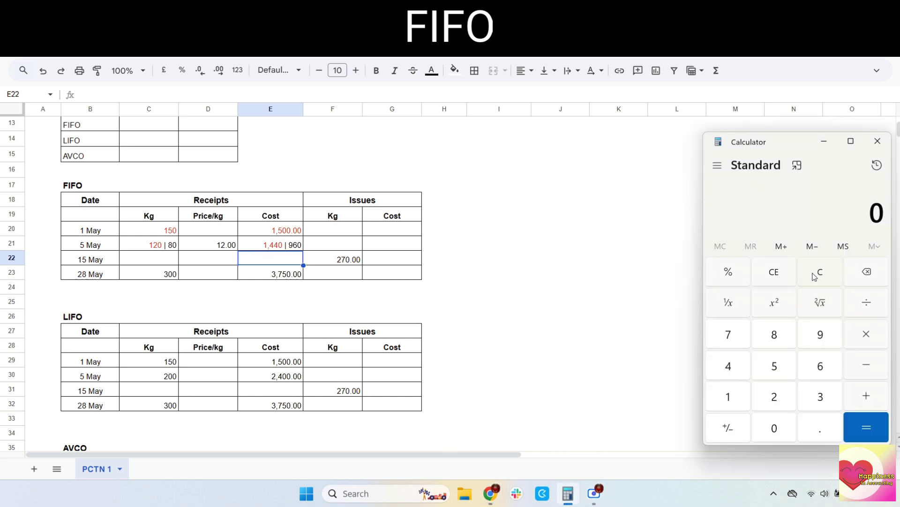
text(1500 + 1440 =)
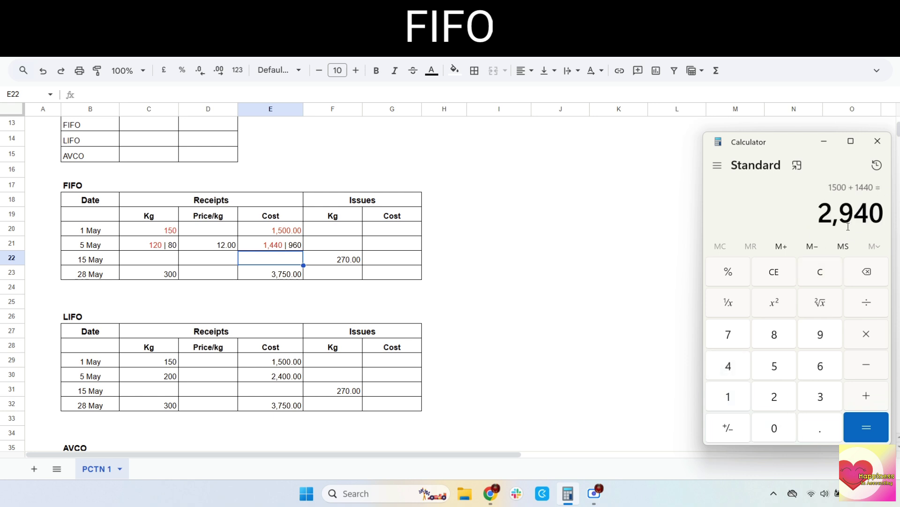
click(396, 260)
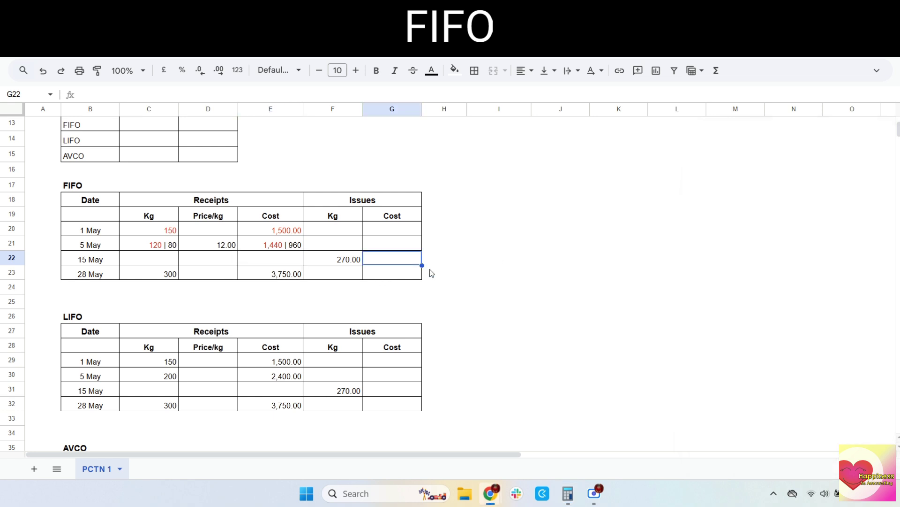
text(2940)
key(Return)
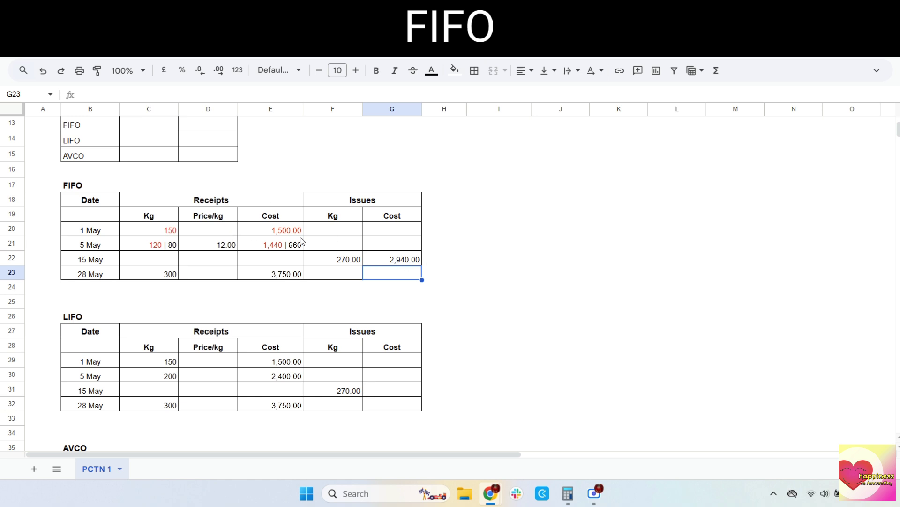
Copy 2,940 into the FIFO cost of issue summary cell
click(388, 260)
key(ctrl+c)
scroll(295, 277, up, 3)
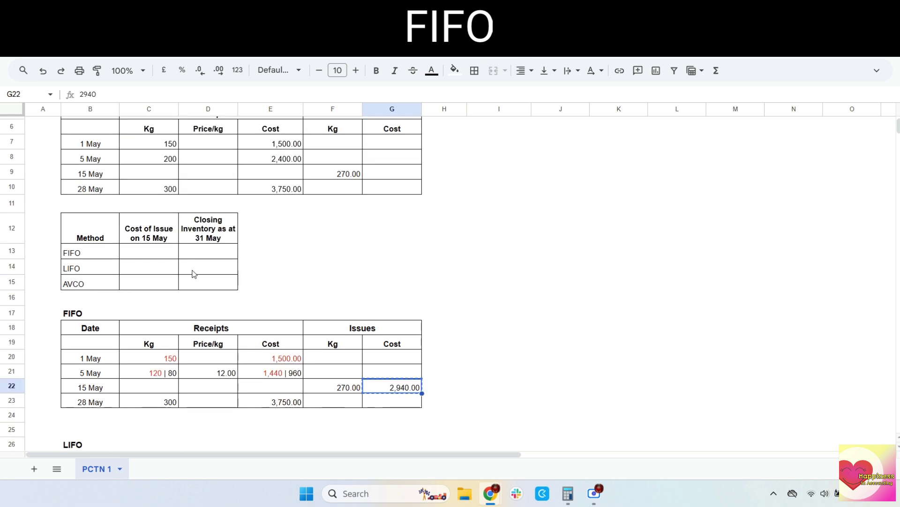
click(153, 253)
key(ctrl+v)
scroll(230, 260, down, 1)
Enter FIFO closing inventory of 4,710, from 960 + 3,750
click(199, 238)
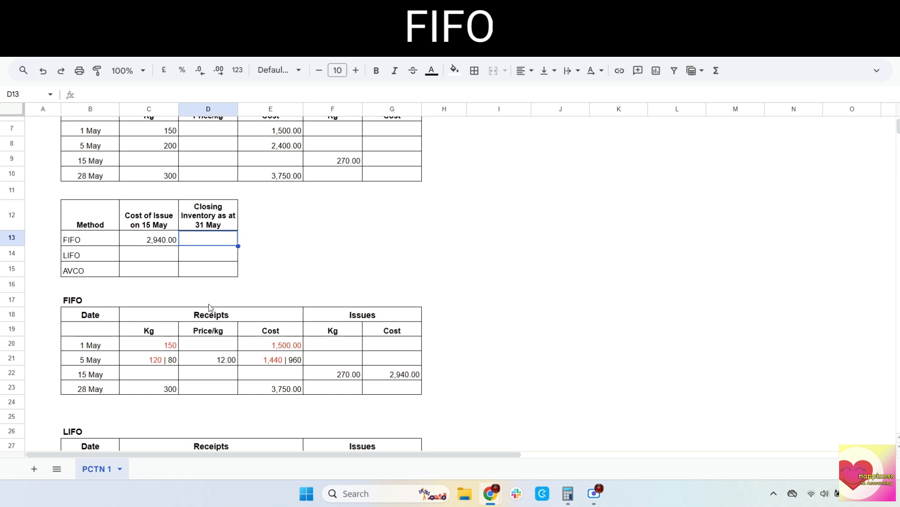
scroll(209, 307, down, 2)
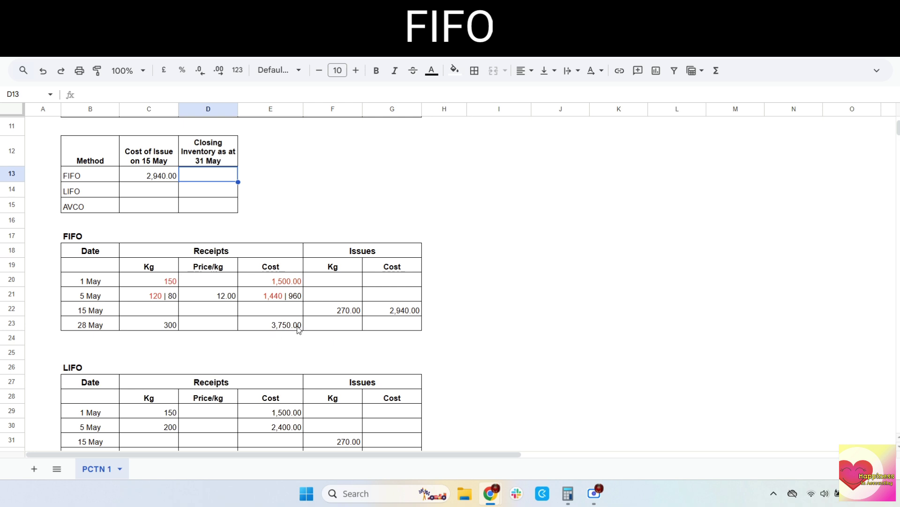
click(569, 498)
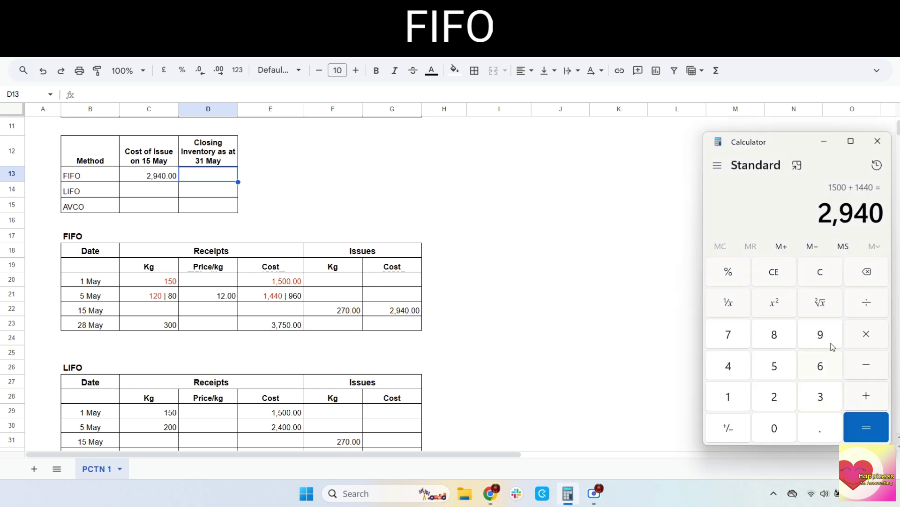
click(831, 271)
text(960 + 3750)
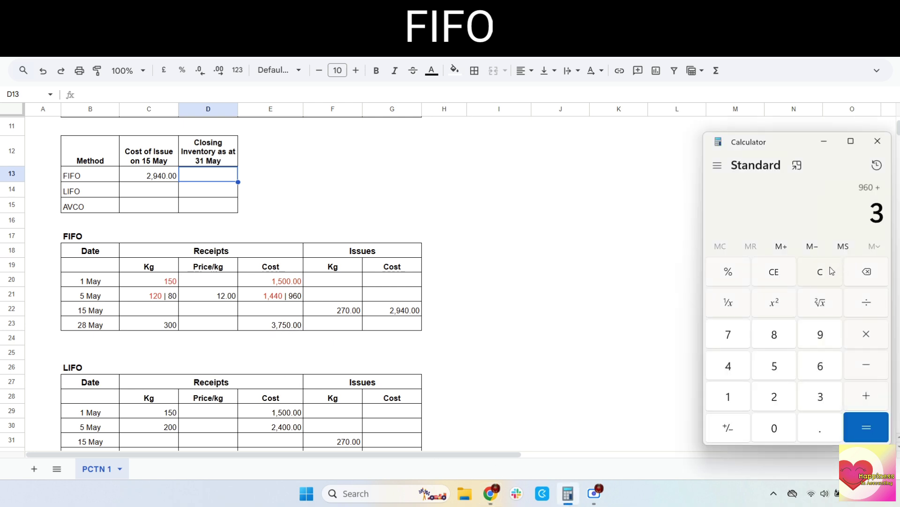
key(Return)
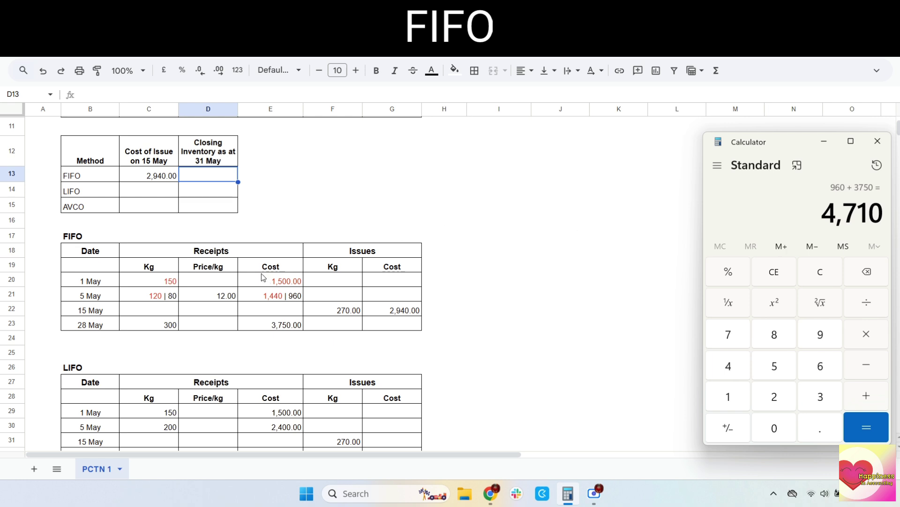
click(207, 181)
text(4710)
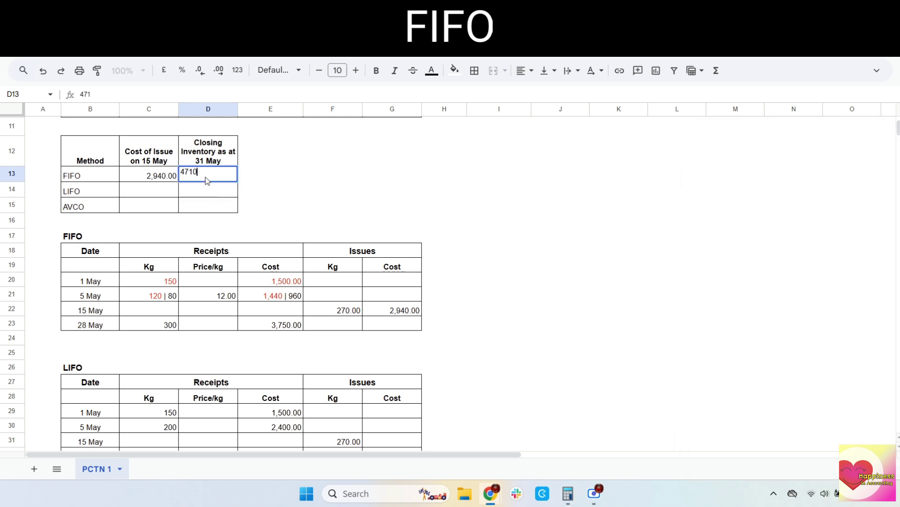
key(Return)
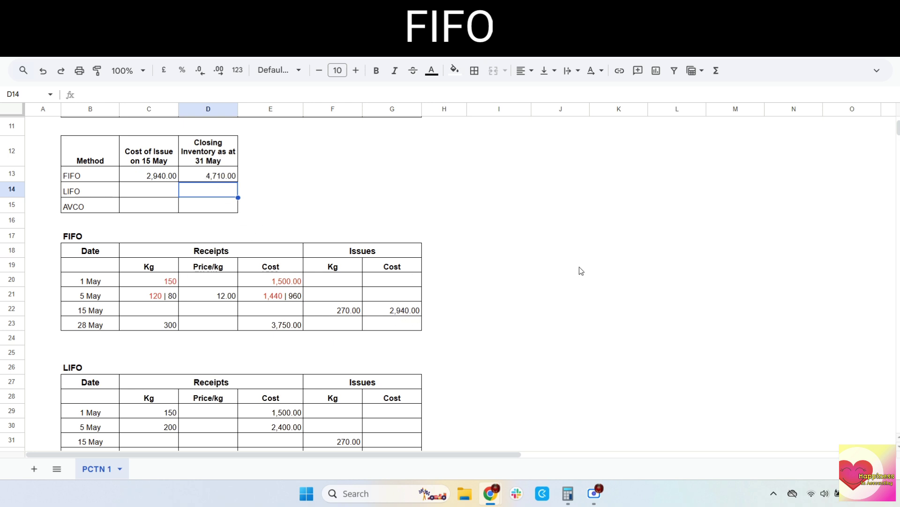
scroll(581, 271, down, 4)
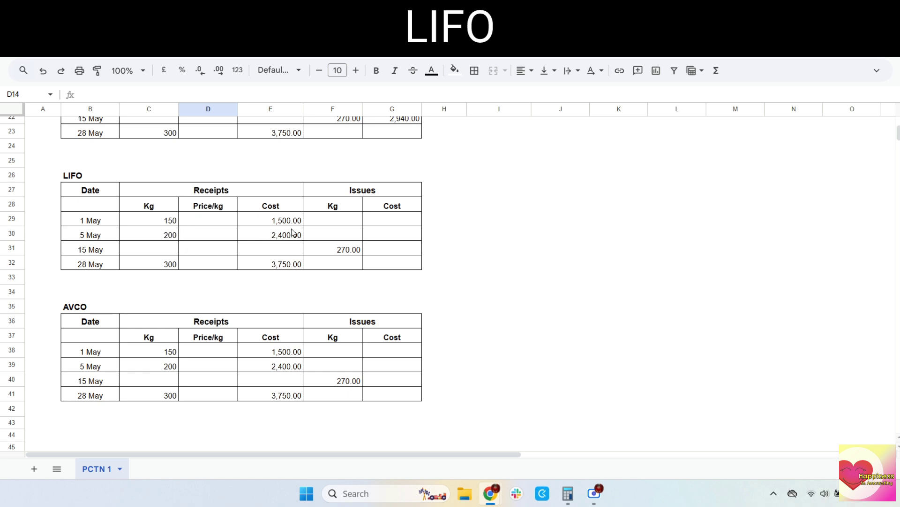
Colour the LIFO 5 May receipt figures (200 kg, 2,400.00) red
click(164, 238)
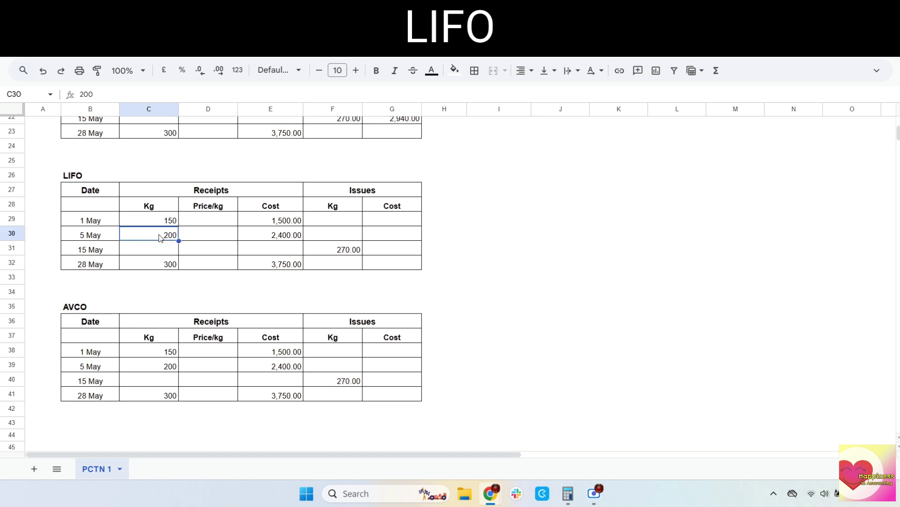
ctrl+click(296, 238)
click(431, 70)
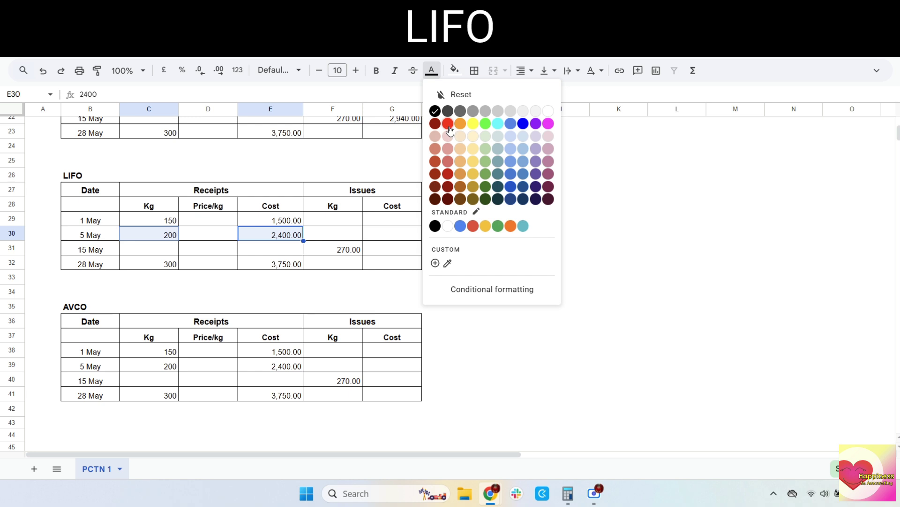
click(450, 131)
Change the LIFO 1 May quantity to 70 | 80
click(81, 219)
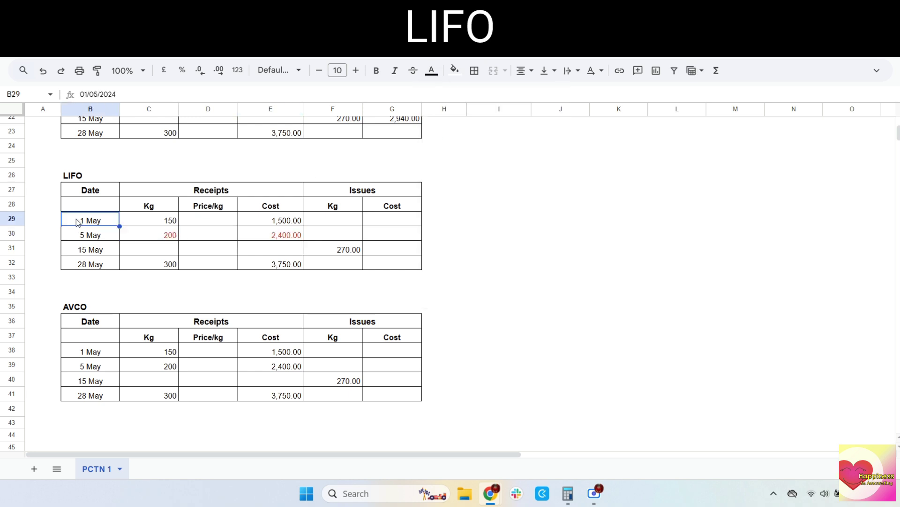
click(166, 223)
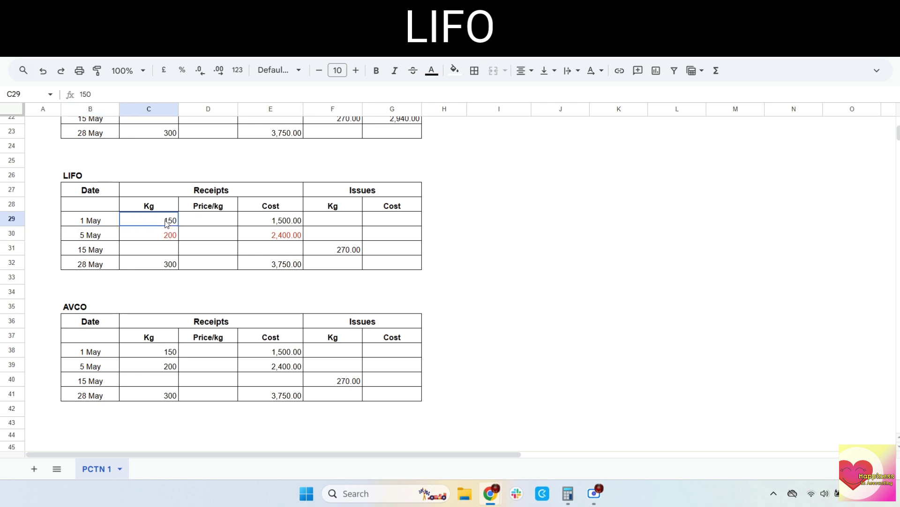
text(70)
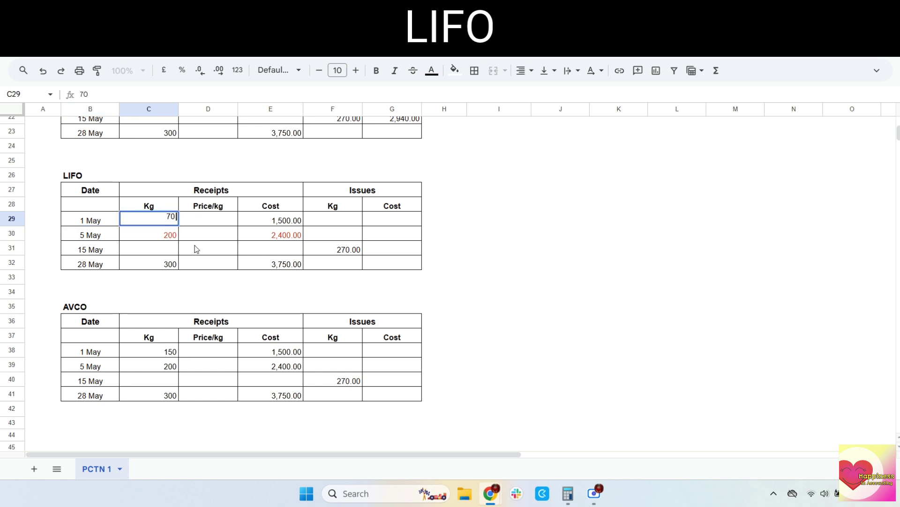
text( | 80)
key(Return)
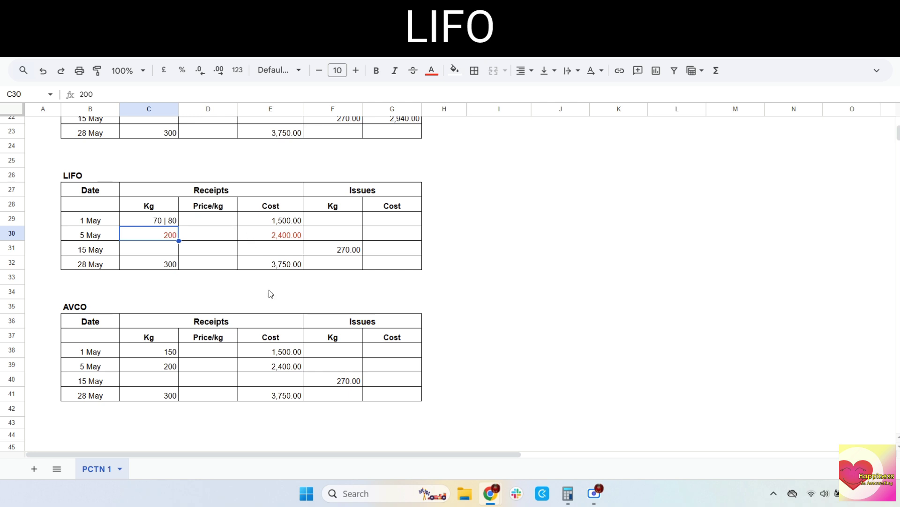
Enter the 1 May price per kg of 10.00, from 1,500 ÷ 150
click(568, 493)
click(808, 275)
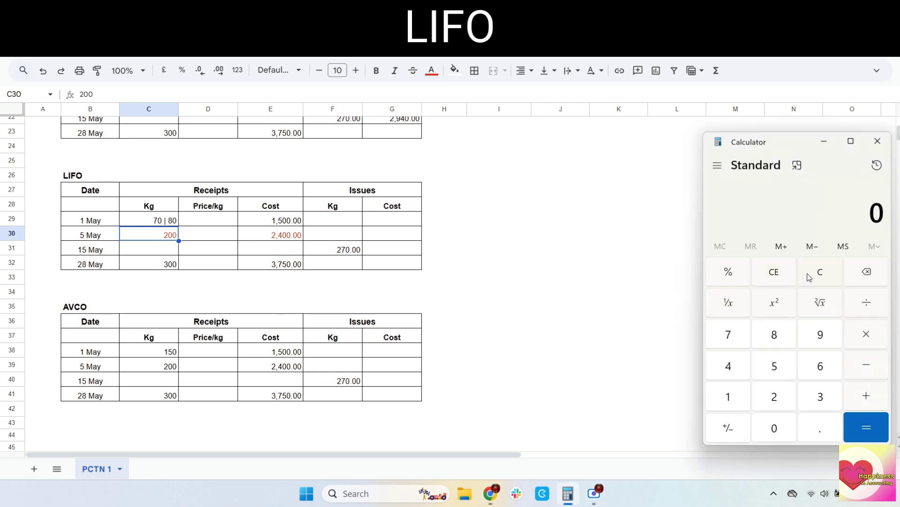
text(1500)
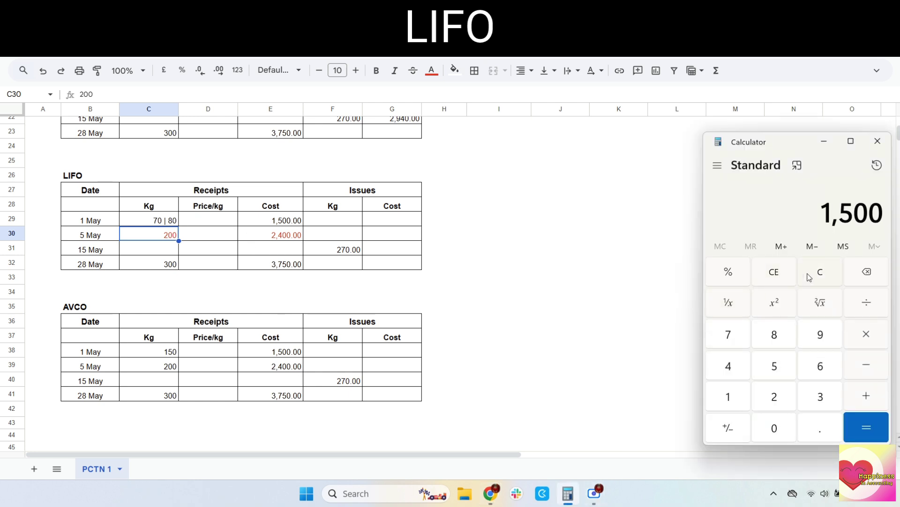
key(slash)
text(150)
key(Return)
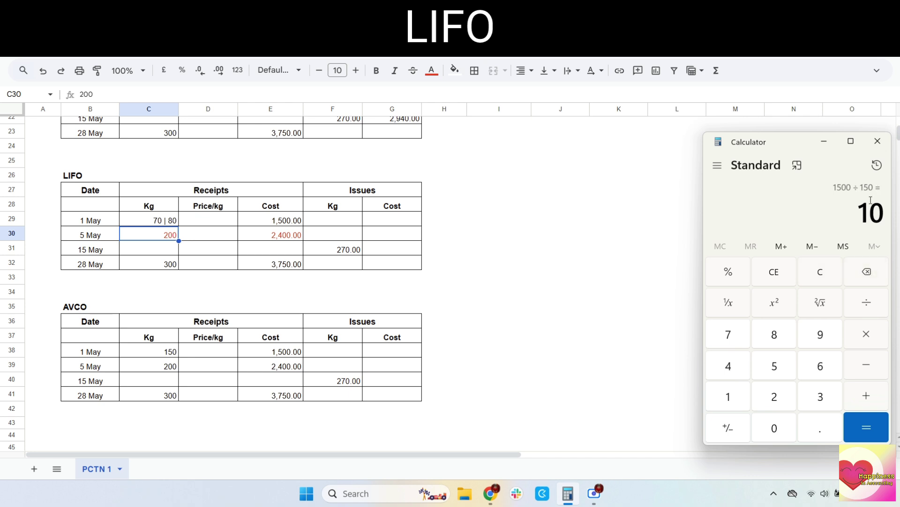
click(211, 226)
text(10)
key(Return)
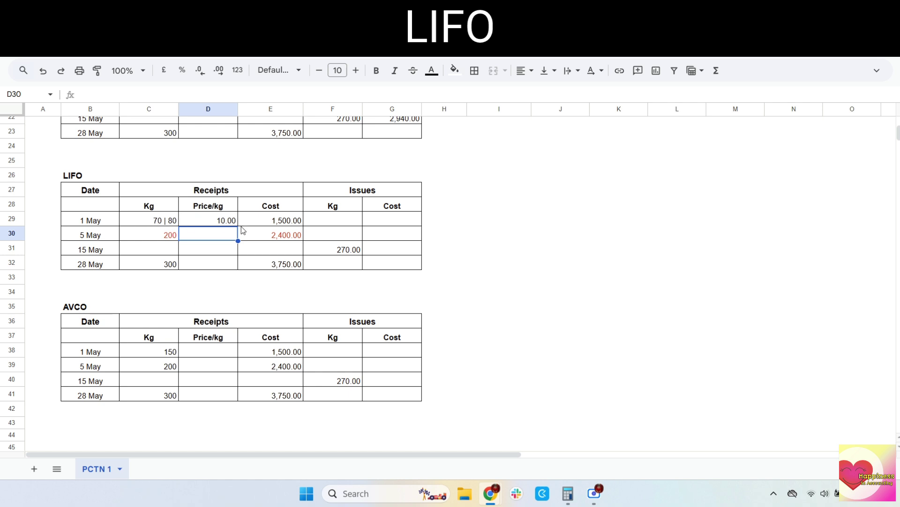
Change the LIFO 1 May cost to 700 | 800
click(265, 224)
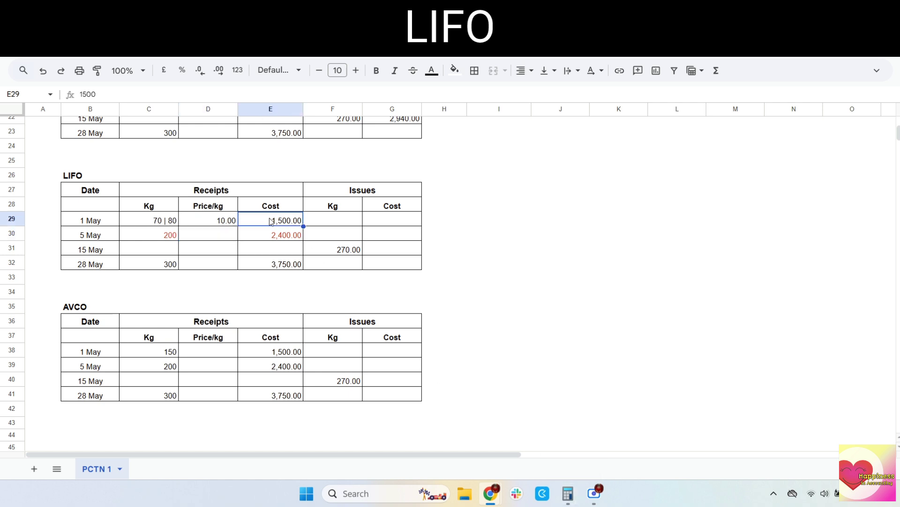
text(700 |)
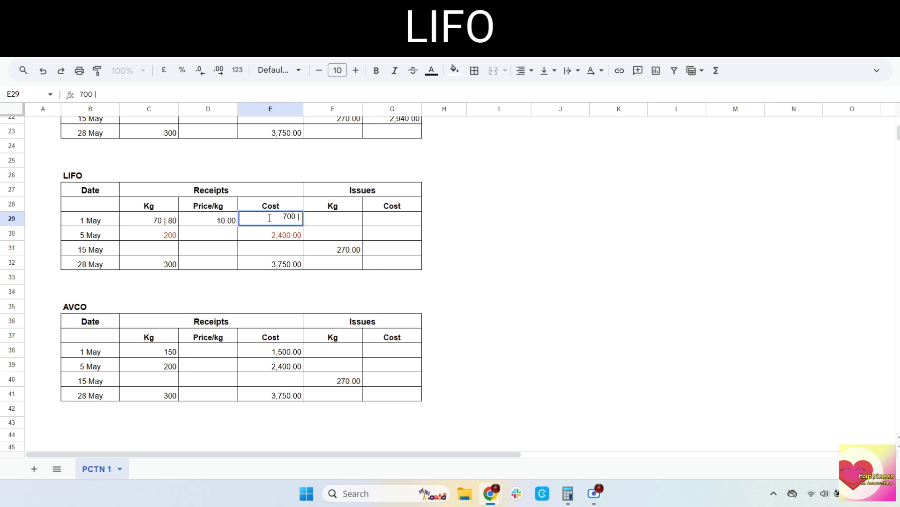
text( 800)
key(Return)
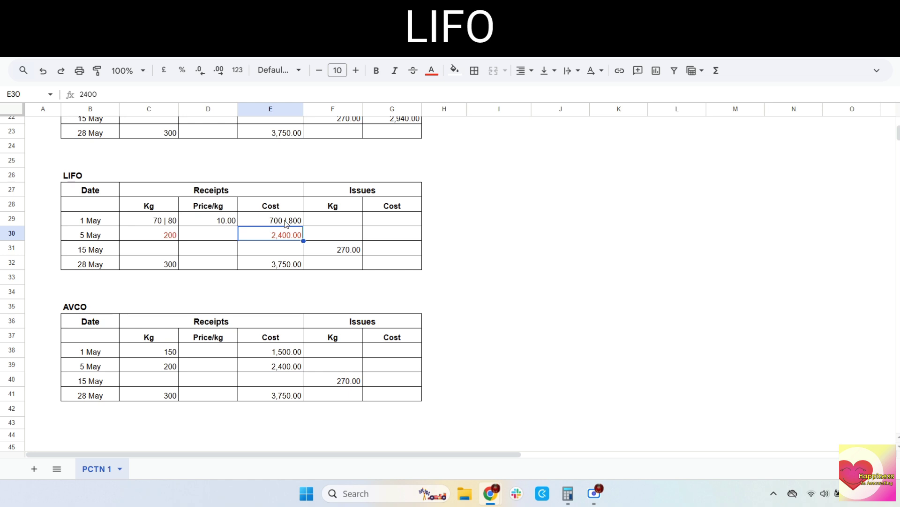
Recolour the 70 quantity portion and make the 700 cost portion red
double_click(156, 221)
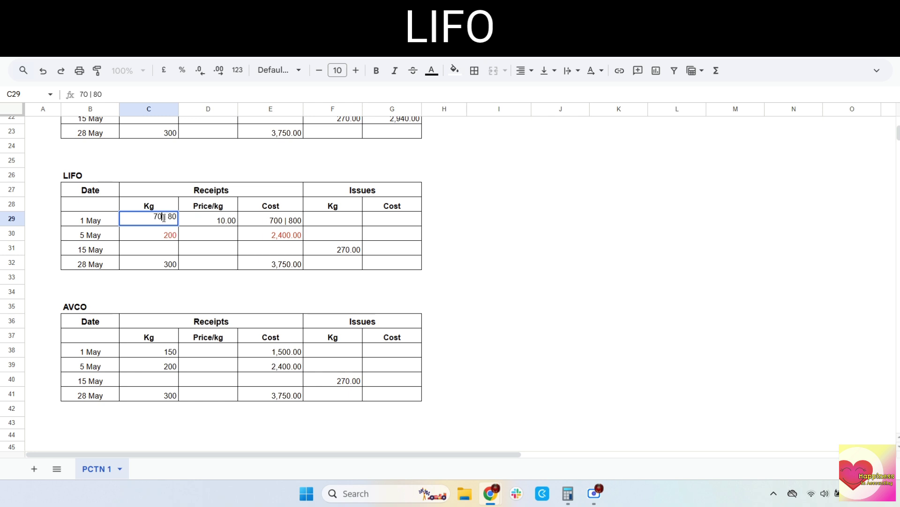
drag(163, 218, 154, 217)
click(432, 71)
click(434, 136)
double_click(276, 224)
drag(283, 217, 270, 216)
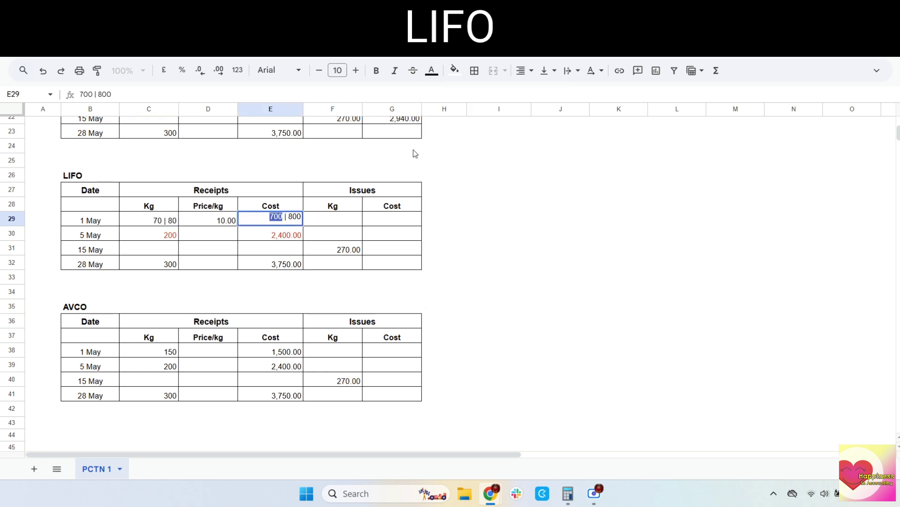
click(432, 70)
click(447, 126)
click(457, 221)
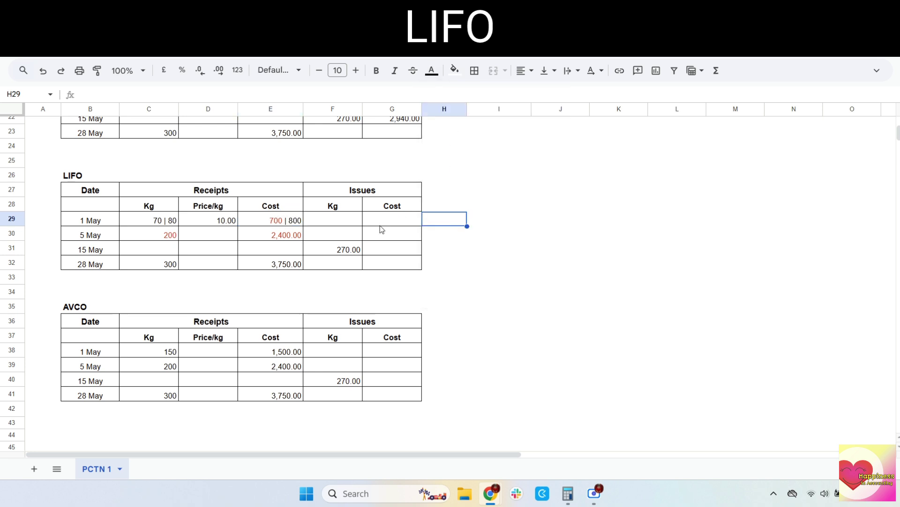
Work out the 15 May issue cost, 700 + 2,400 = 3,100
click(567, 494)
click(828, 276)
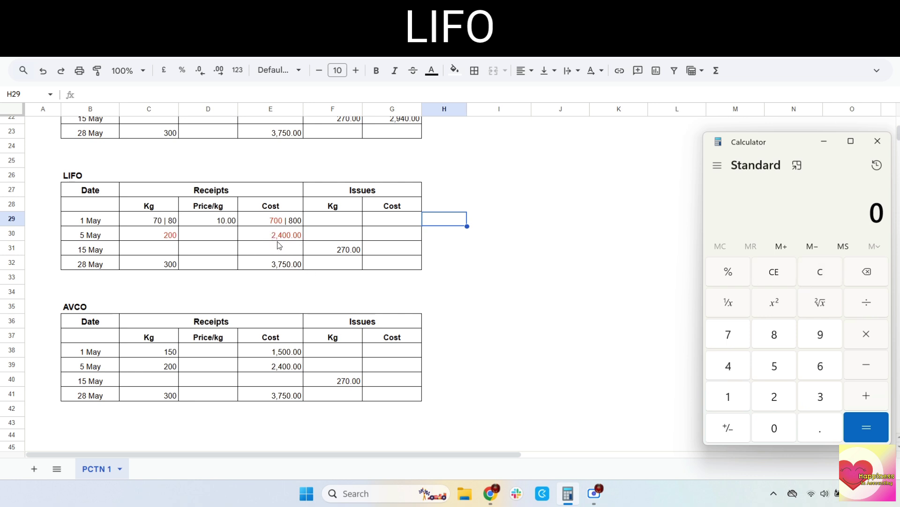
text(700 + 24)
text(00)
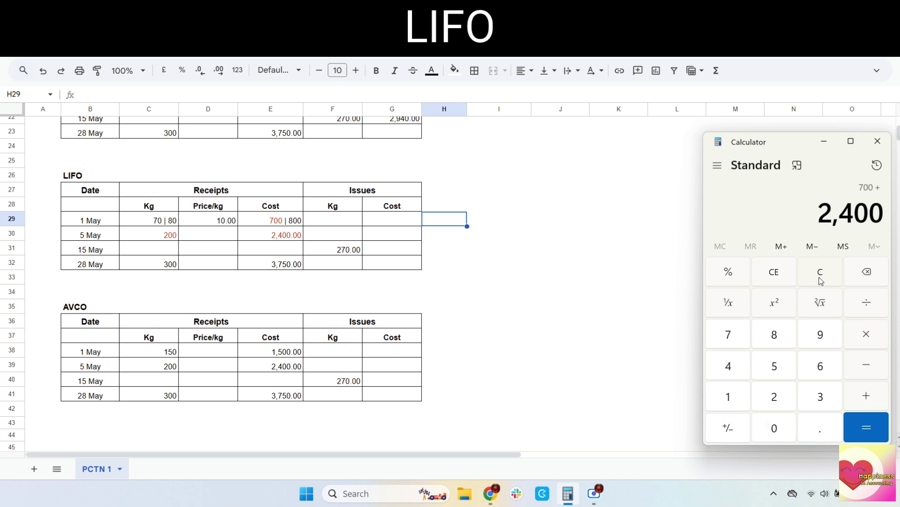
key(Return)
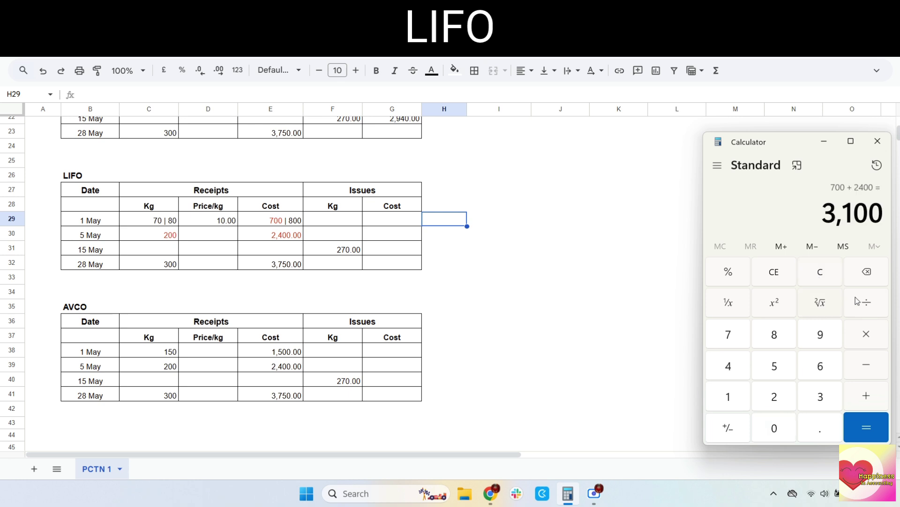
click(387, 252)
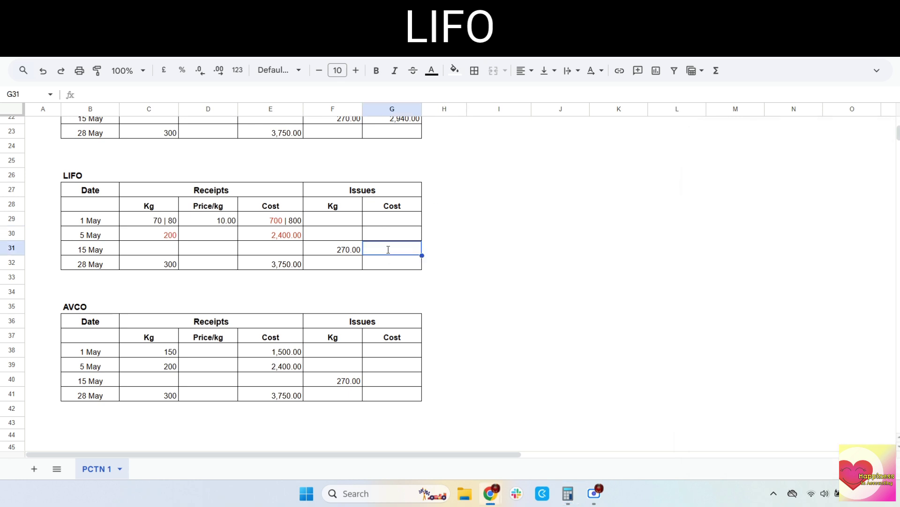
Enter 3,100 as the LIFO 15 May issue cost and paste it into the LIFO cost of issue summary
text(3100)
key(Return)
click(389, 252)
scroll(332, 267, up, 4)
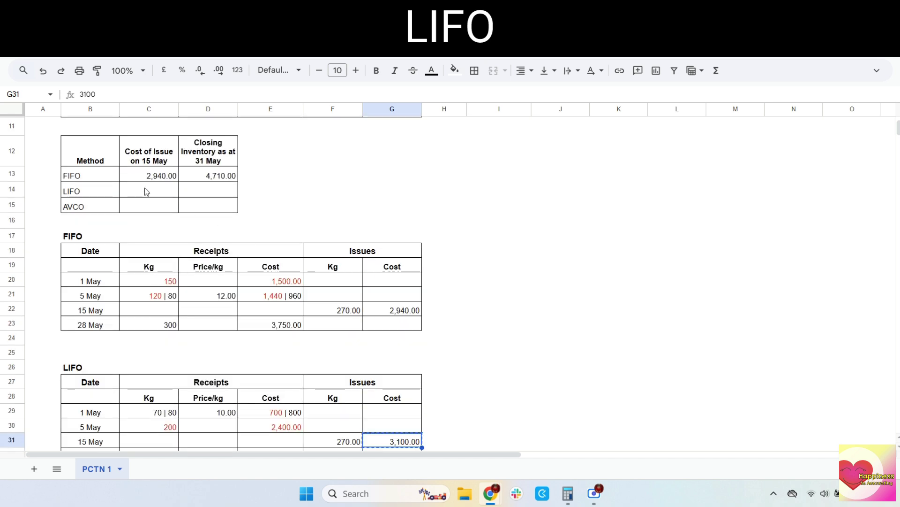
click(149, 191)
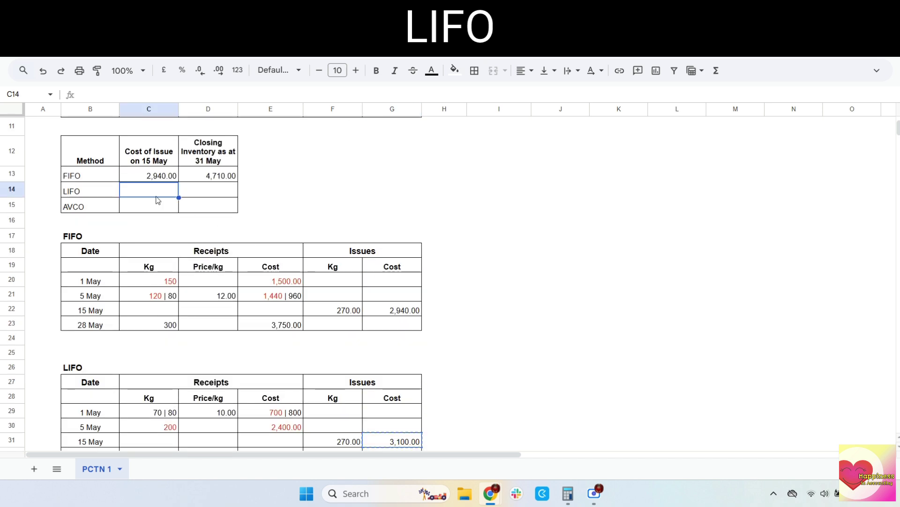
text(3,100.00)
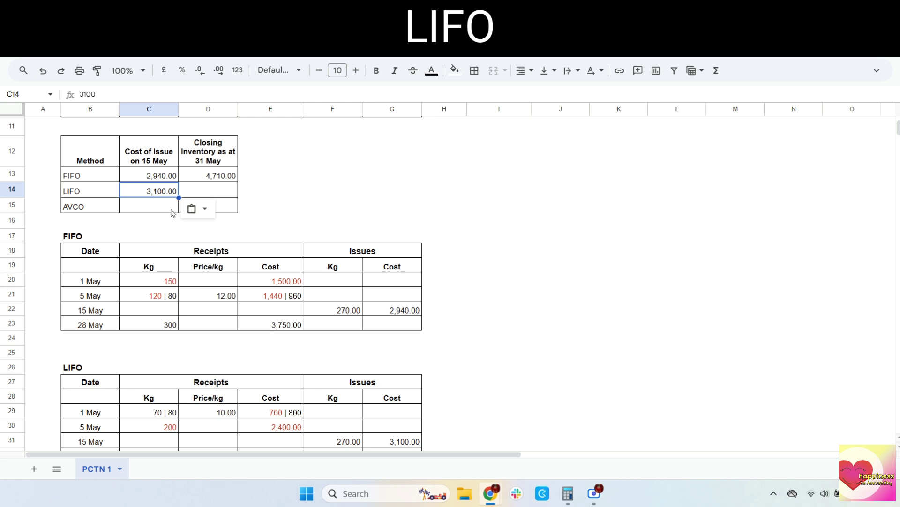
Enter LIFO closing inventory of 4,550, from 800 + 3,750
click(217, 196)
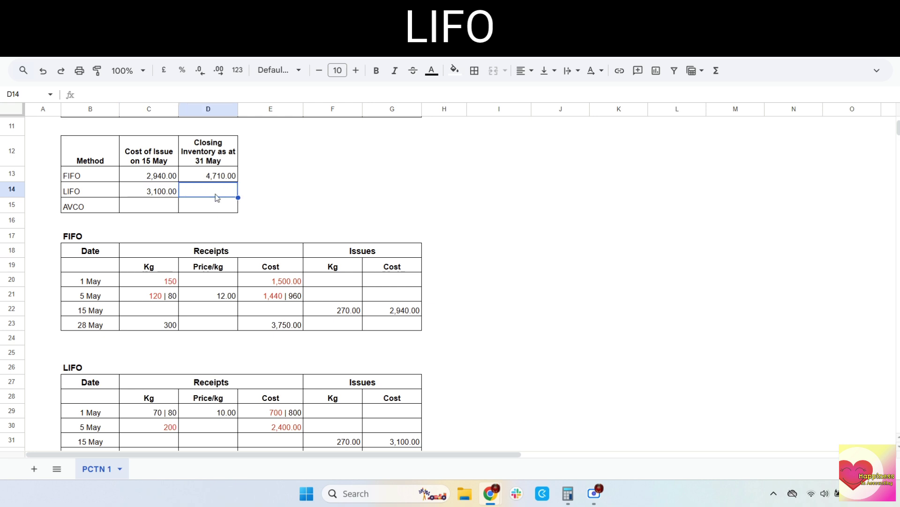
scroll(217, 197, down, 3)
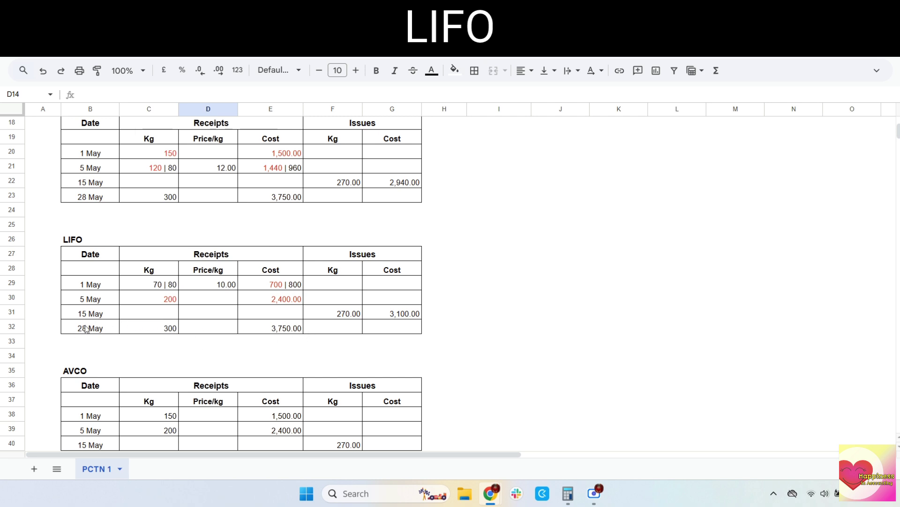
click(568, 493)
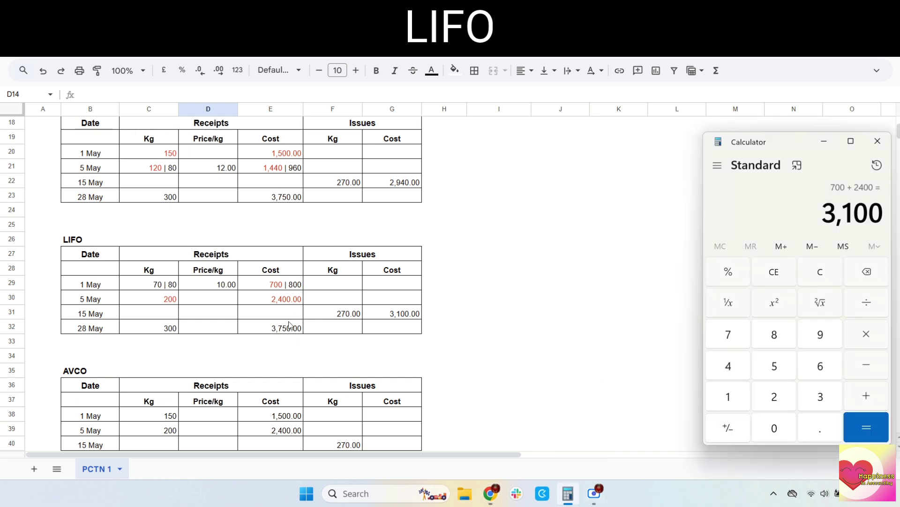
click(832, 273)
text(800)
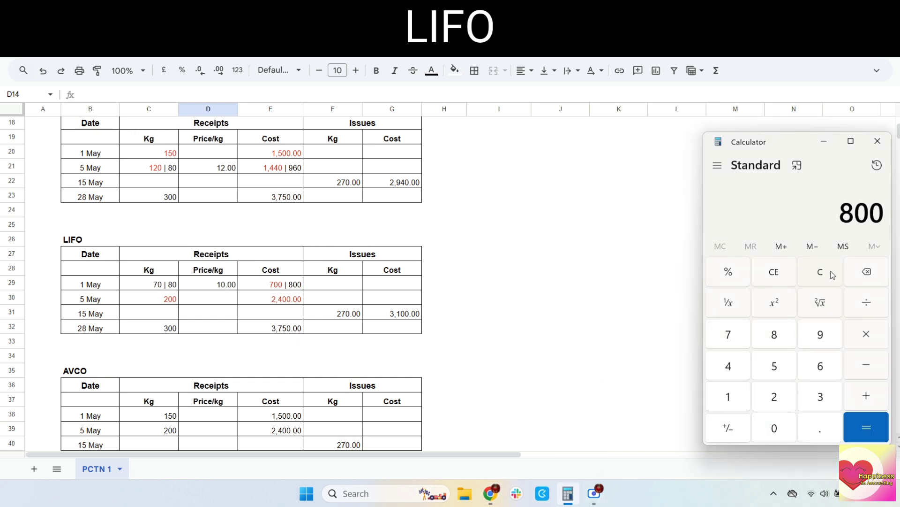
text( + 3750)
key(Return)
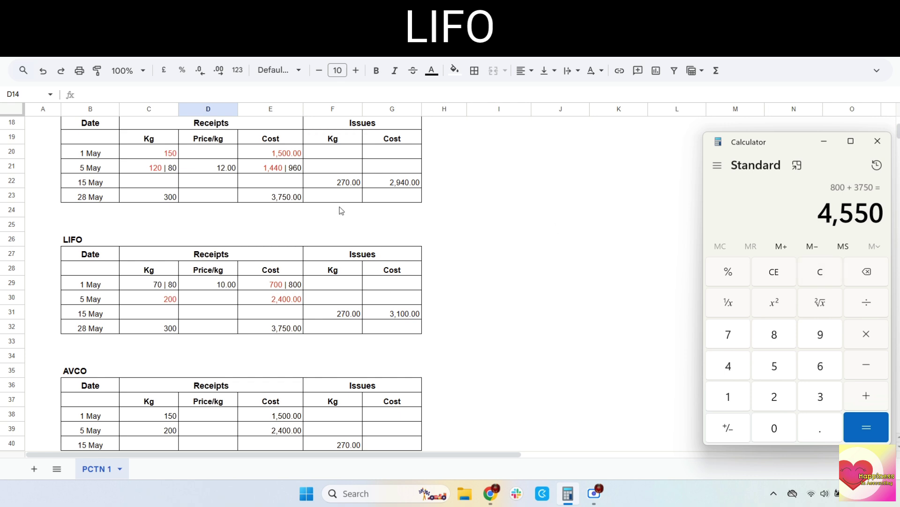
scroll(291, 183, up, 2)
click(212, 127)
text(4550)
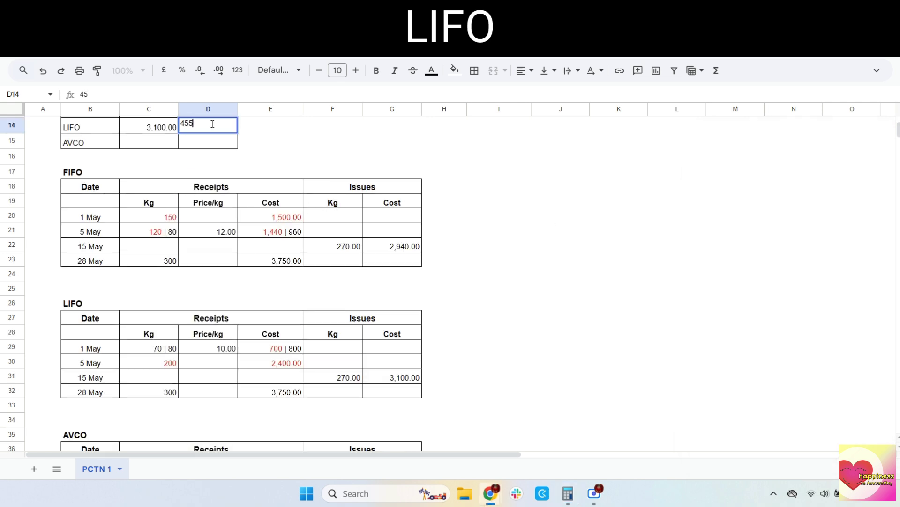
key(Return)
scroll(217, 133, up, 2)
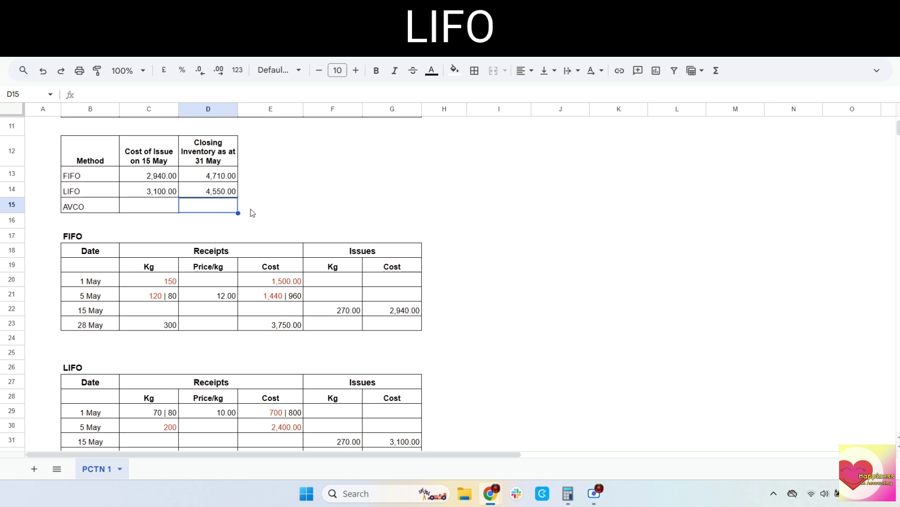
scroll(445, 196, down, 5)
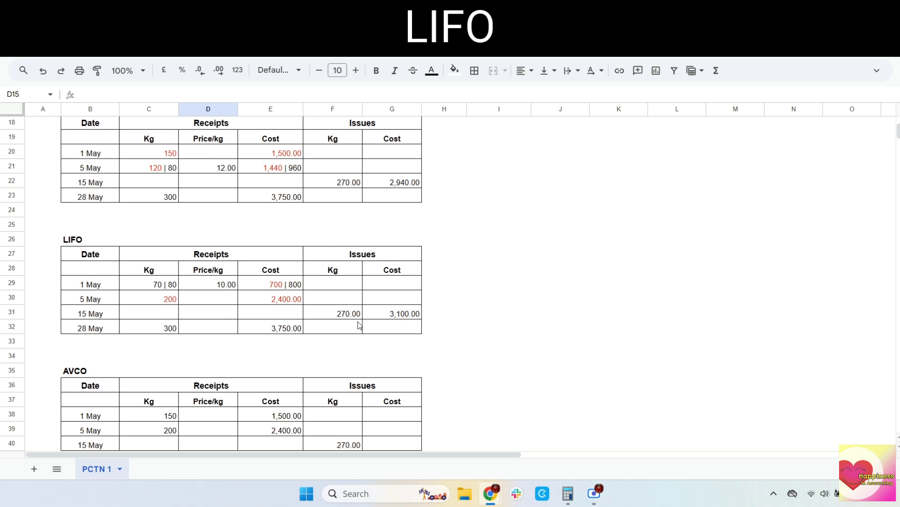
scroll(357, 322, down, 3)
scroll(358, 323, down, 3)
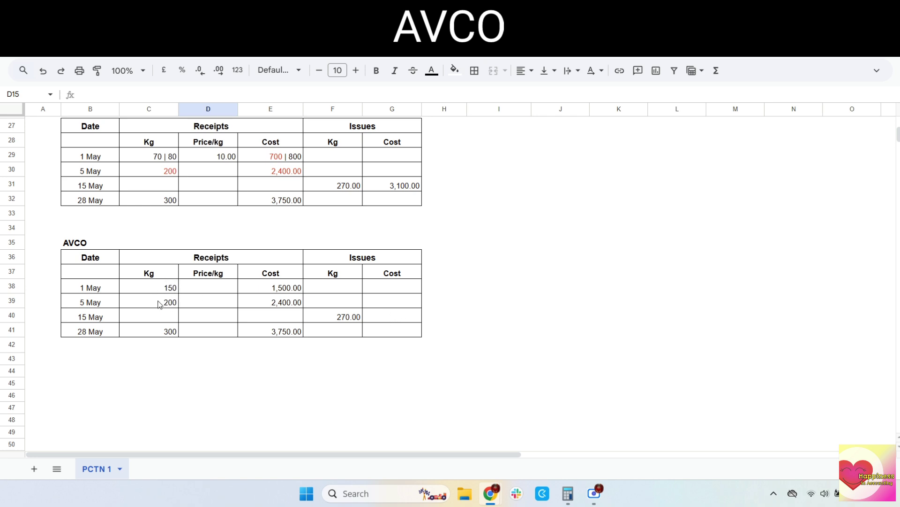
Enter 350 kg (150 + 200) in C45 below the AVCO table
click(159, 384)
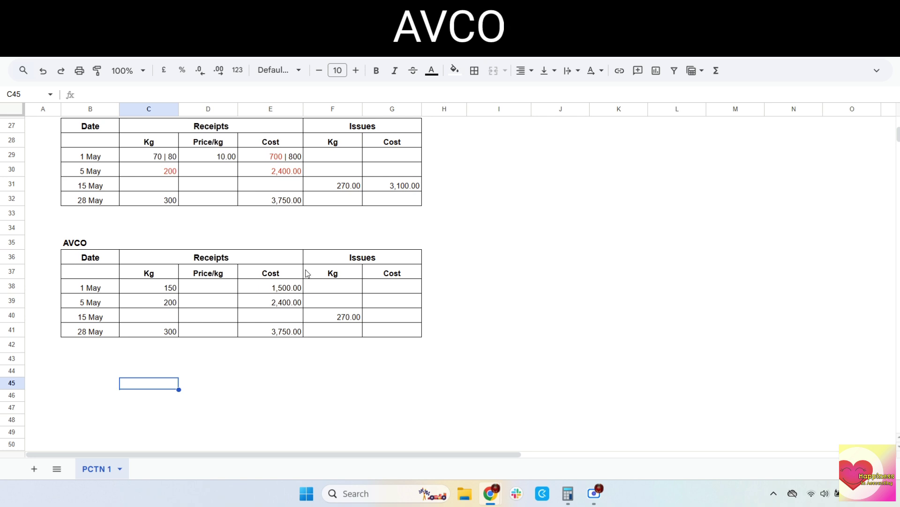
click(568, 493)
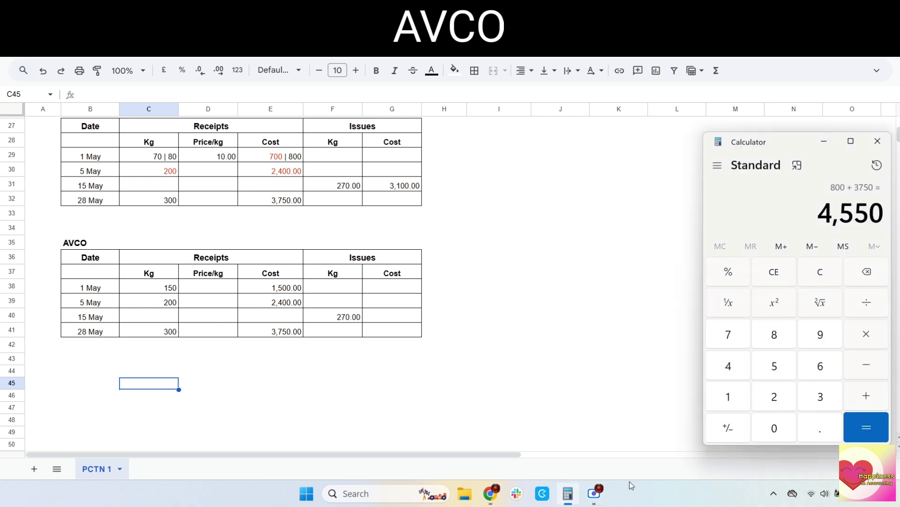
click(830, 272)
text(150)
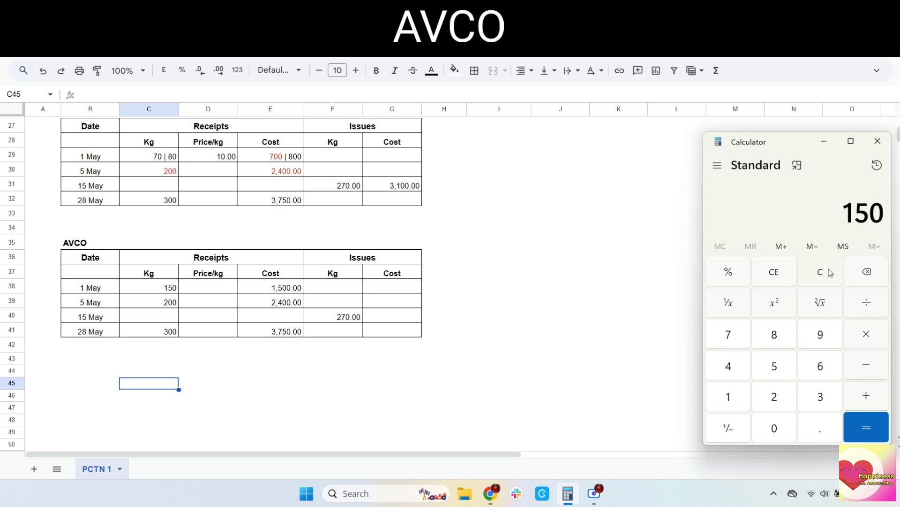
key(plus)
text(200)
key(Return)
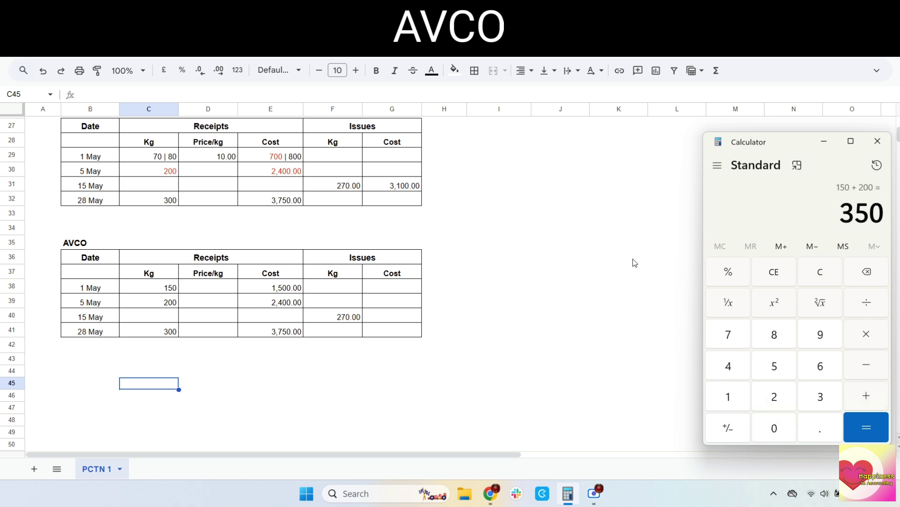
click(165, 388)
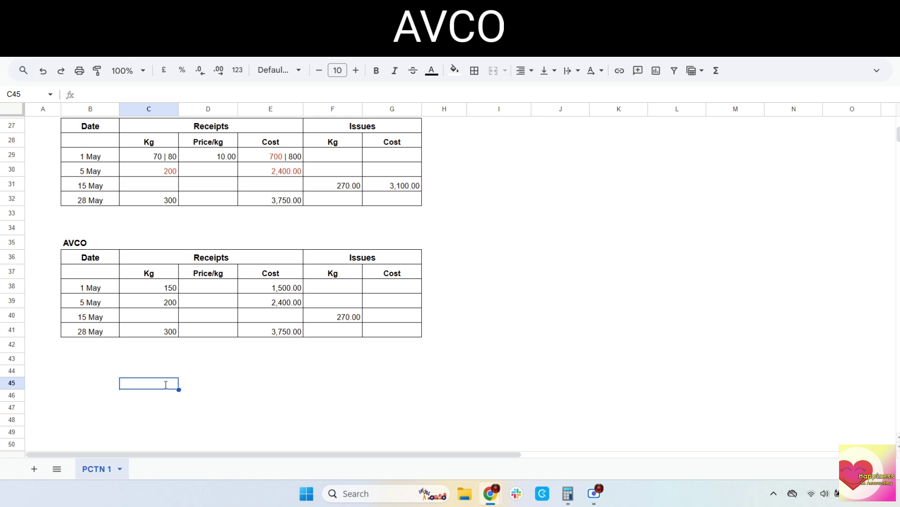
text(350)
key(Tab)
key(Tab)
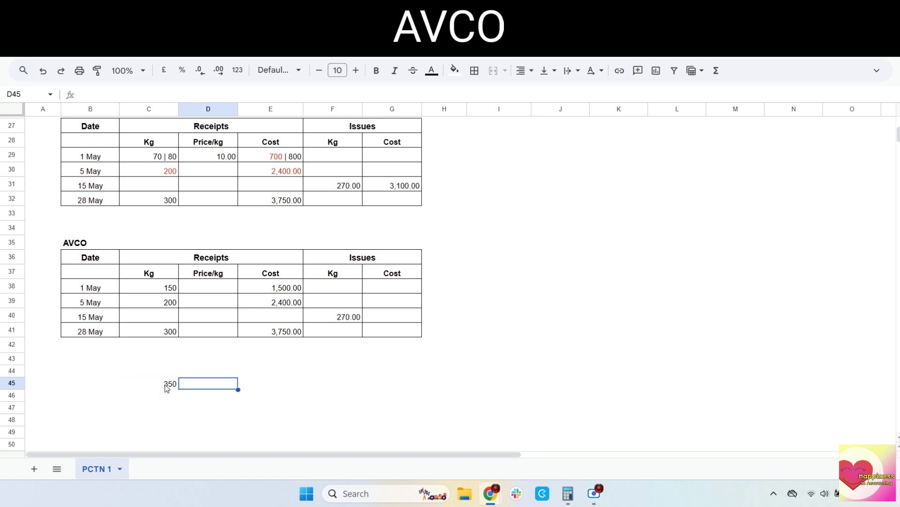
Enter the 3,900 total cost (1,500 + 2,400) in E45
drag(288, 288, 281, 302)
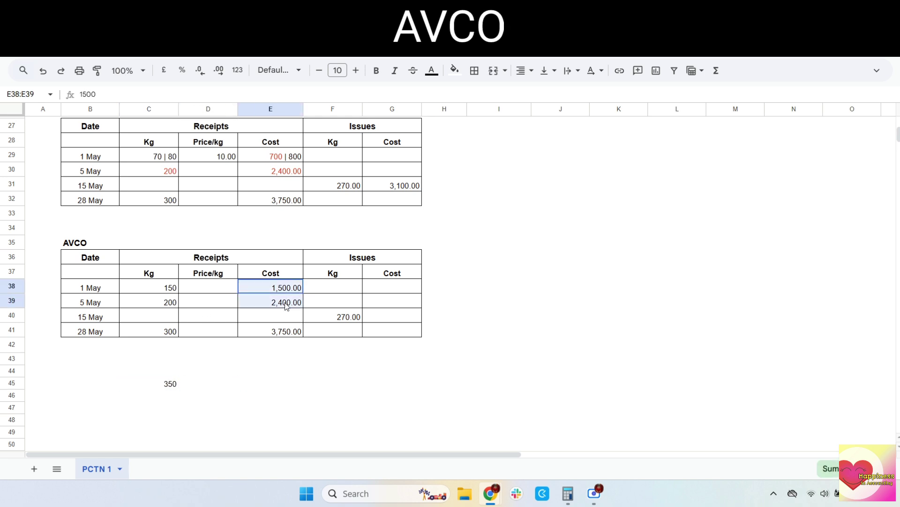
click(567, 494)
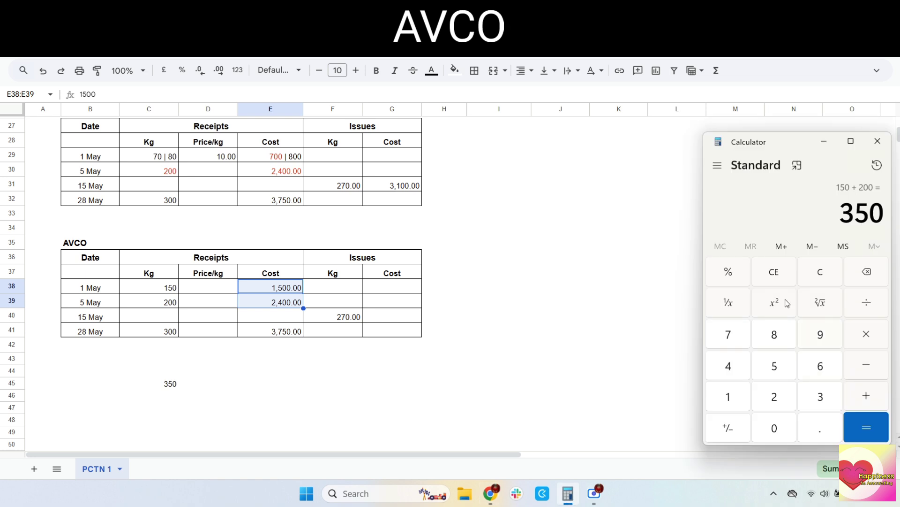
click(811, 280)
text(1500 + 2400 =)
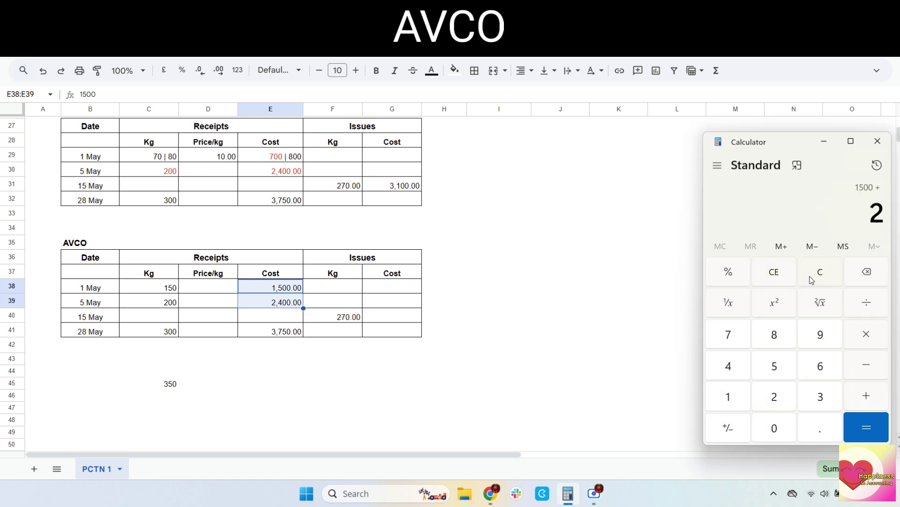
click(283, 388)
text(3900)
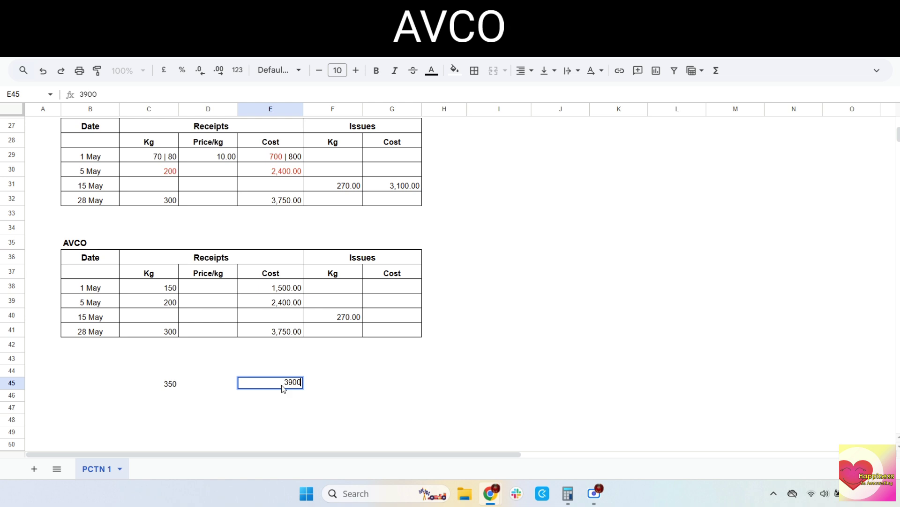
key(Return)
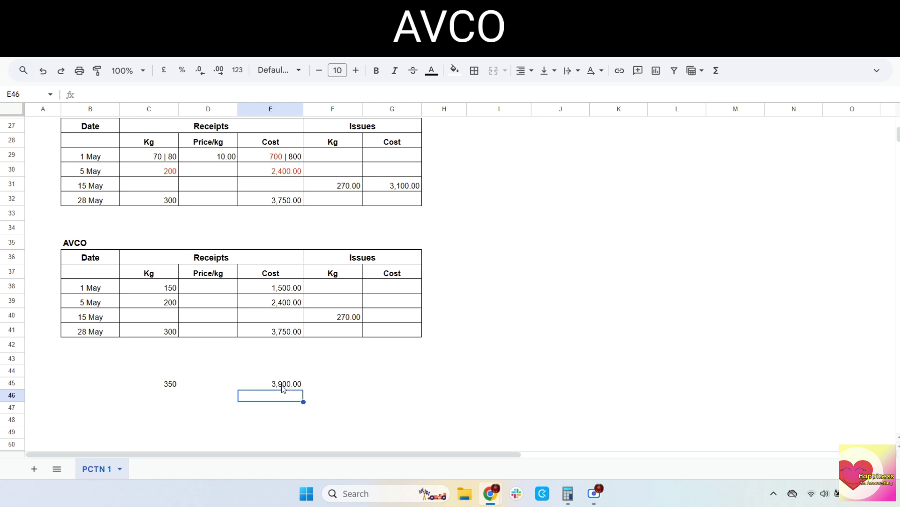
Rewrite C45's 350 as '270 | 80', using Calculator to get 350 − 270 = 80
click(164, 383)
double_click(167, 381)
text(27)
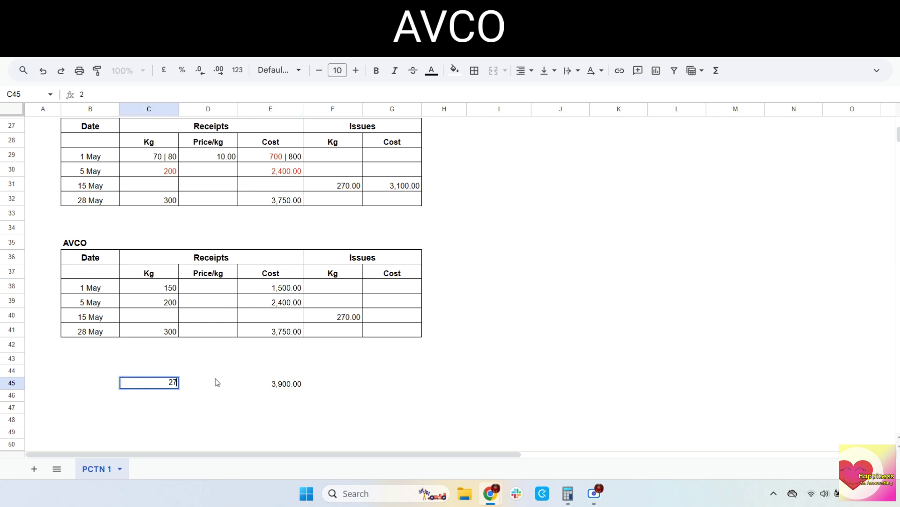
text(0 |)
click(562, 491)
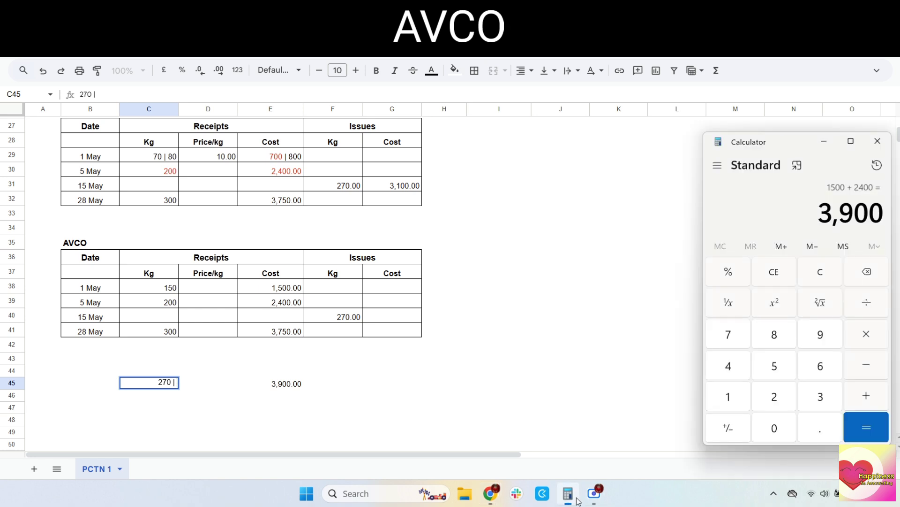
click(816, 280)
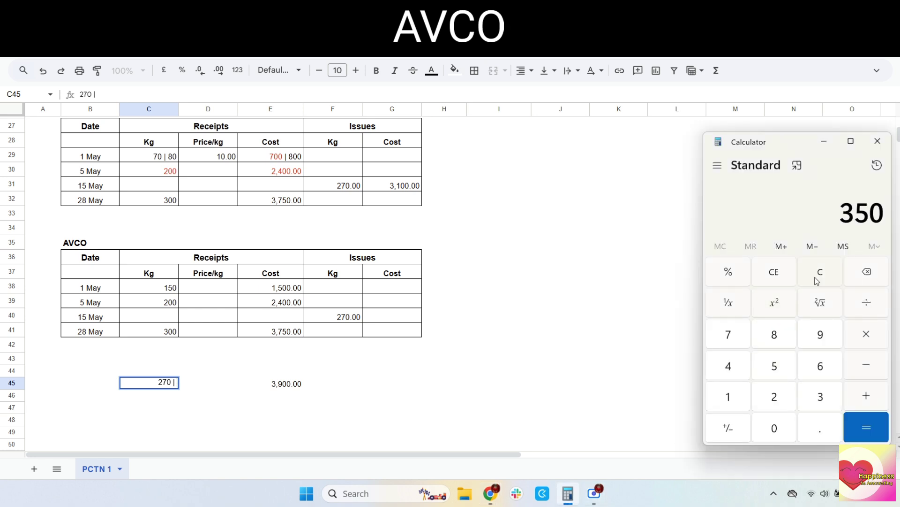
key(minus)
text(270)
key(Return)
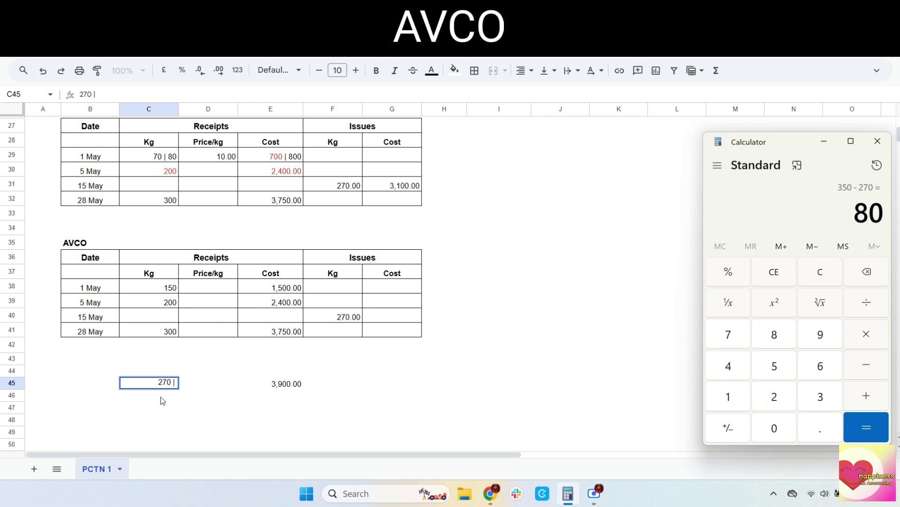
click(174, 378)
text(270 | 80)
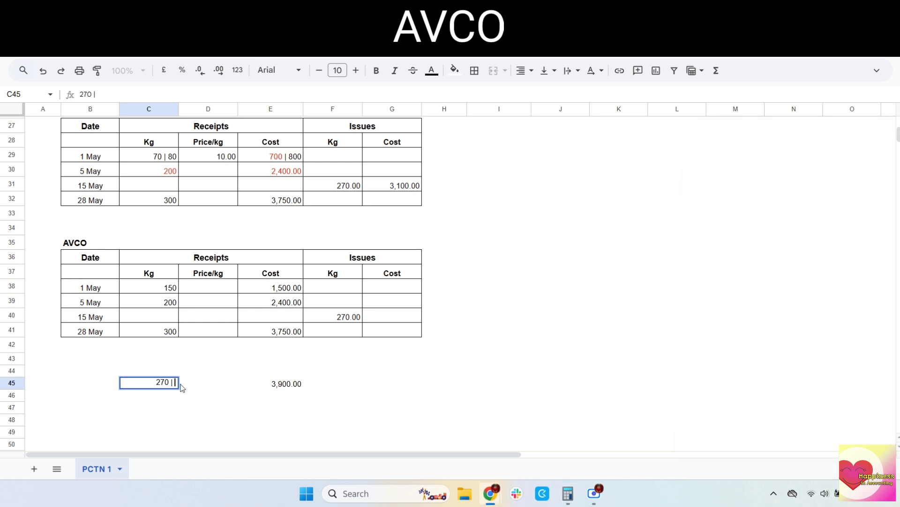
key(Return)
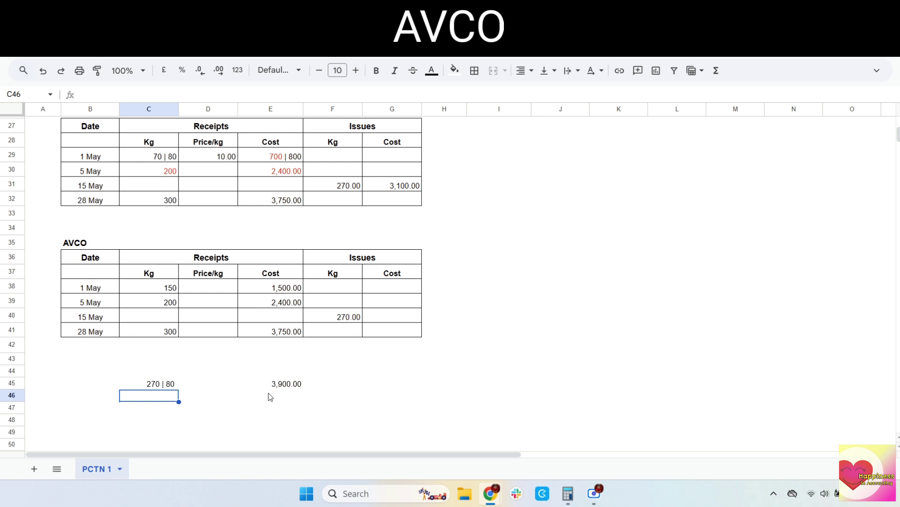
Work out the AVCO issue cost in Calculator: 3,900 ÷ 350 × 270 = 3,008.57
click(208, 383)
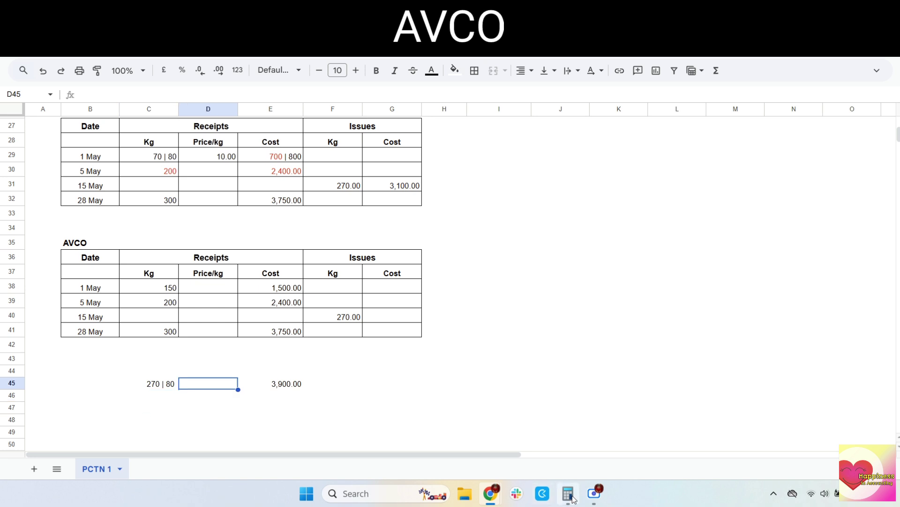
click(568, 493)
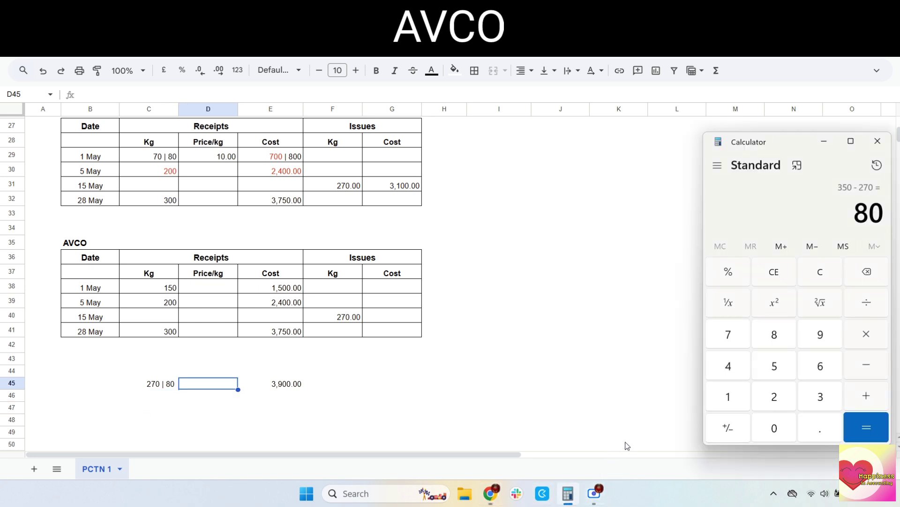
click(819, 272)
text(3)
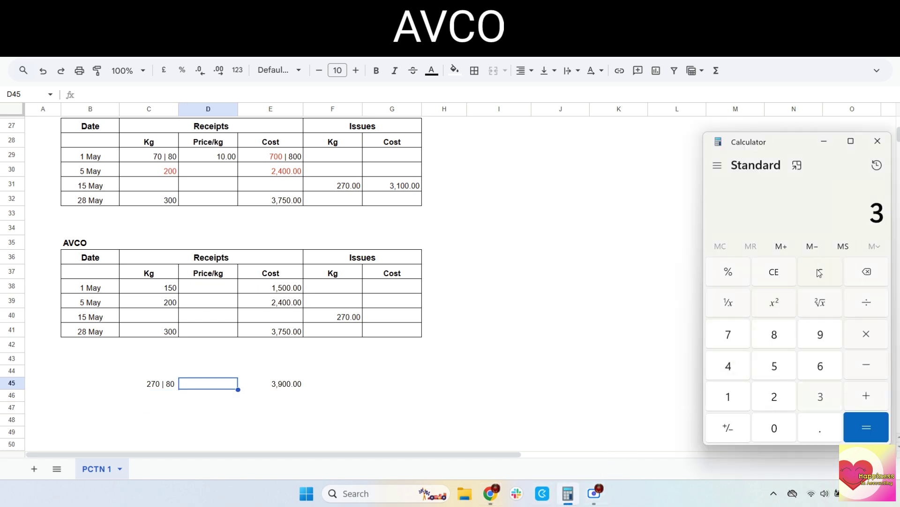
text(,900)
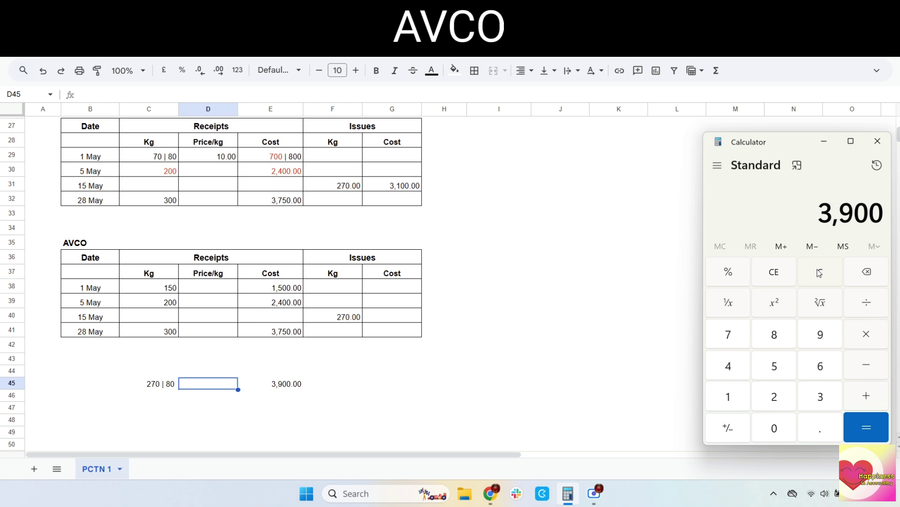
key(slash)
text(350)
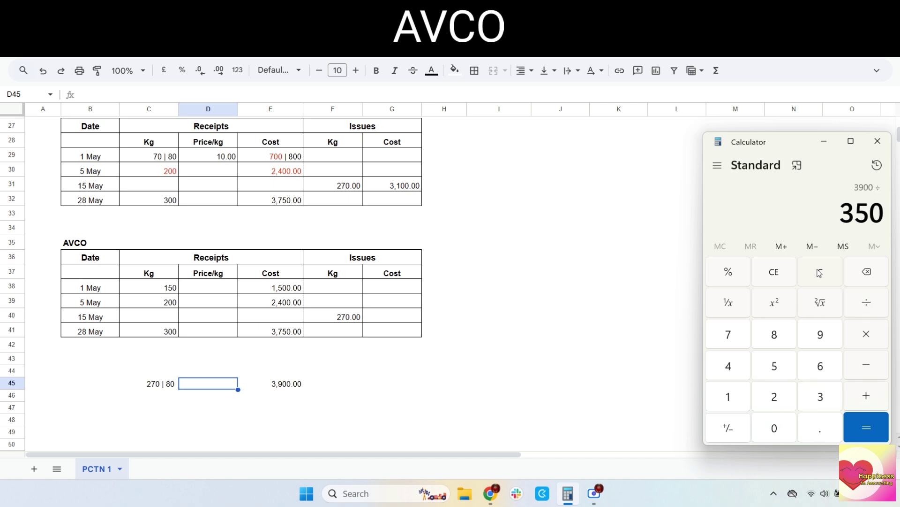
key(Return)
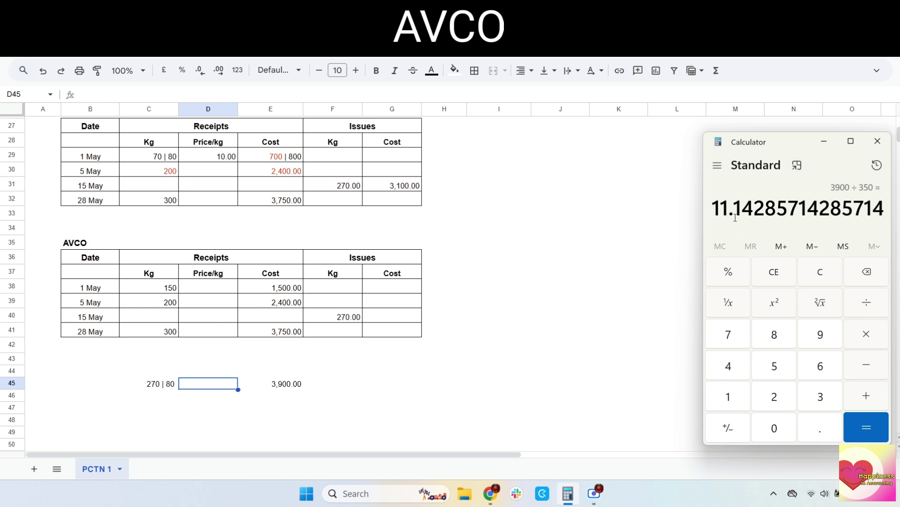
text(*270)
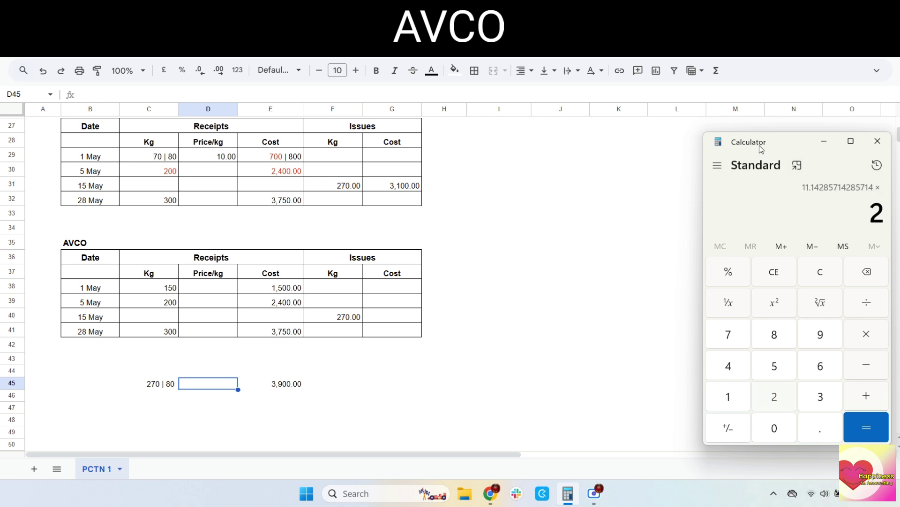
key(Return)
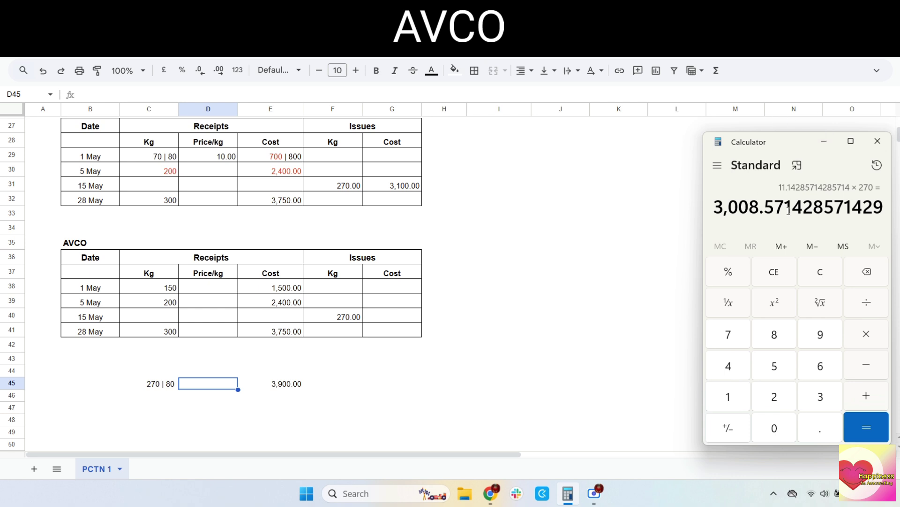
Begin E45 as '3,008.57 |' and clear Calculator to 0 for the next calculation
click(289, 386)
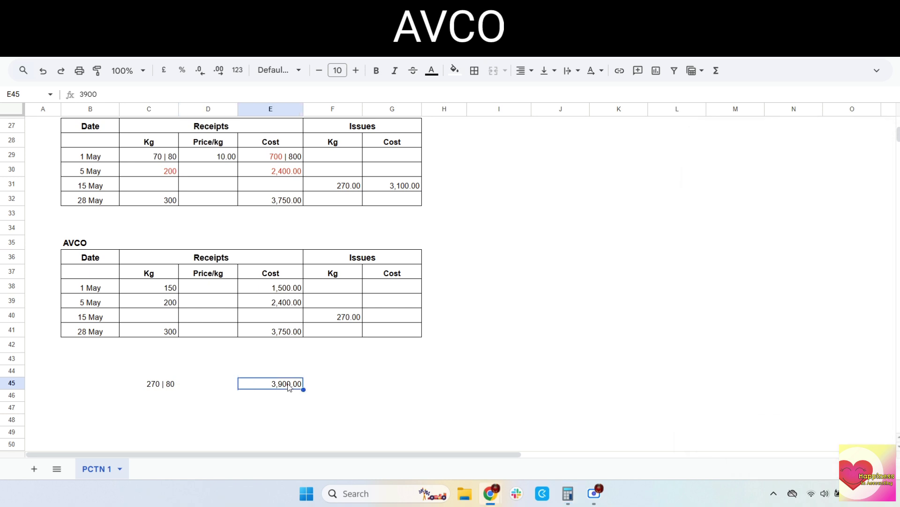
text(3,008)
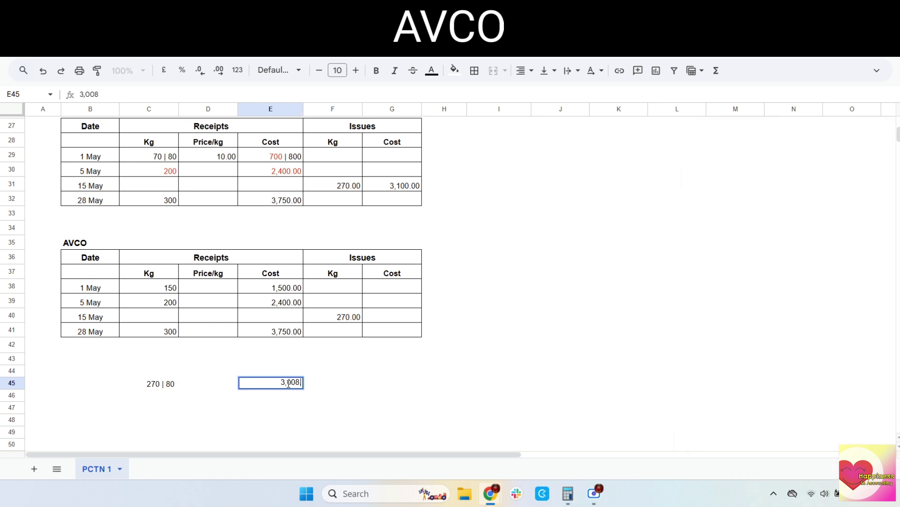
text(.57 |)
click(568, 493)
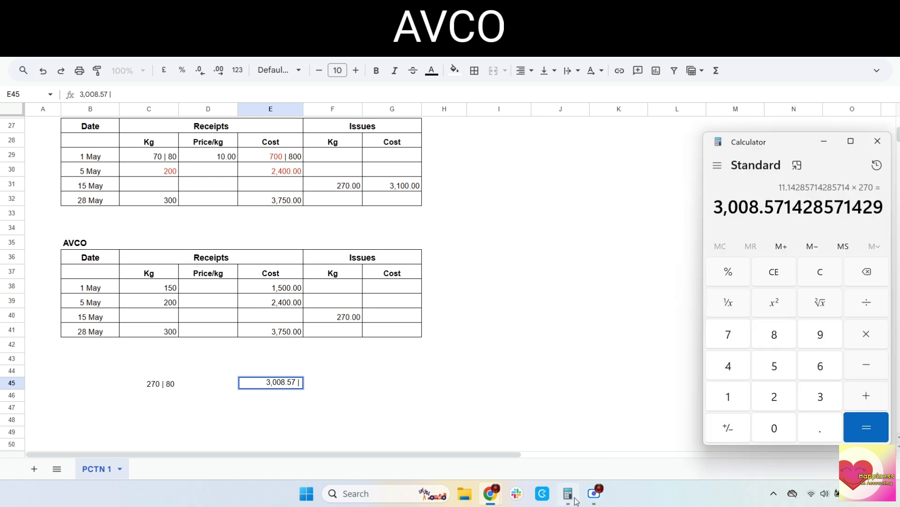
click(821, 277)
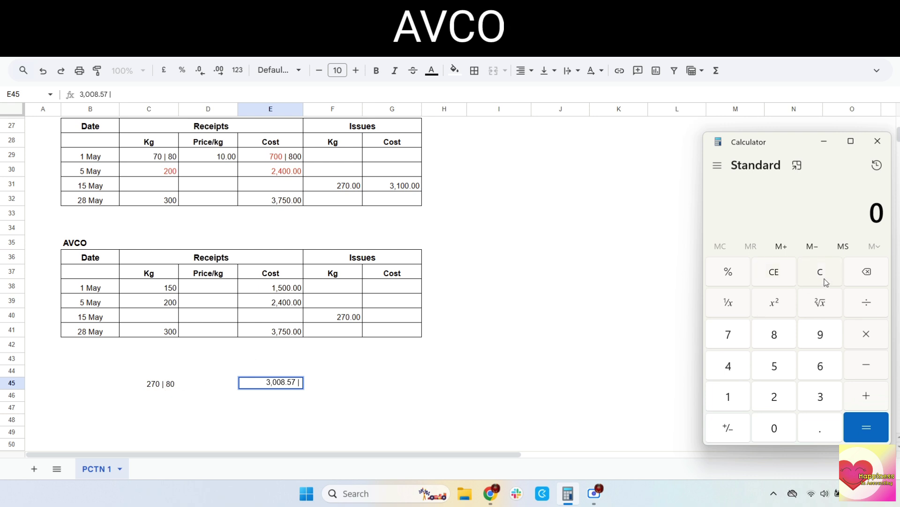
Value the remaining 80 kg at average cost: 3900 ÷ 350 × 80 = 891.43
text(3900)
key(slash)
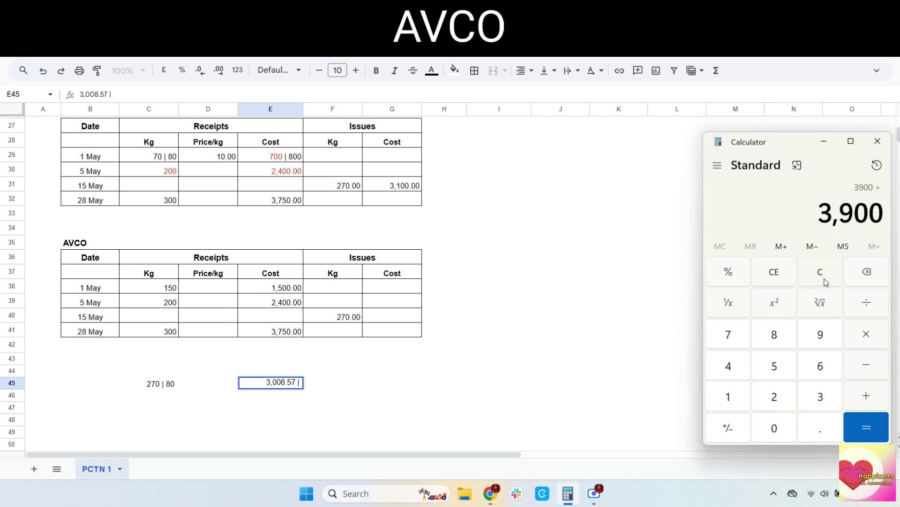
text(350)
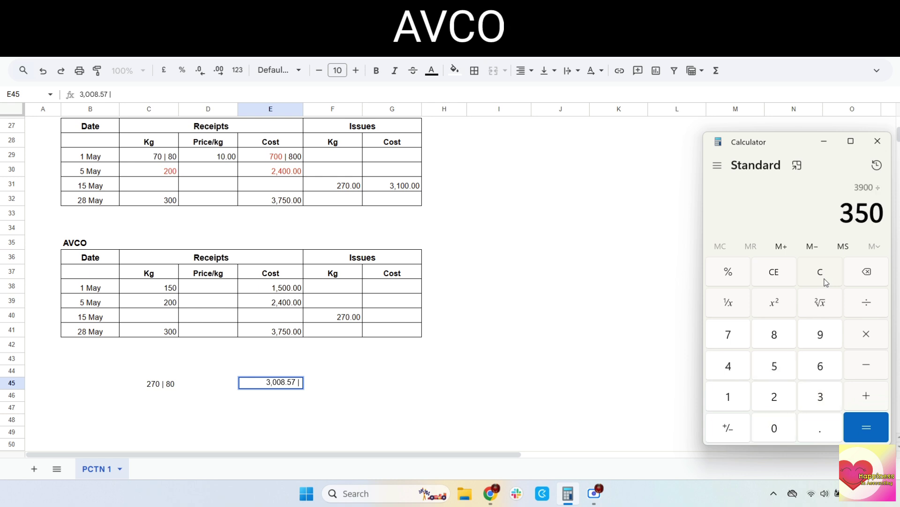
key(Return)
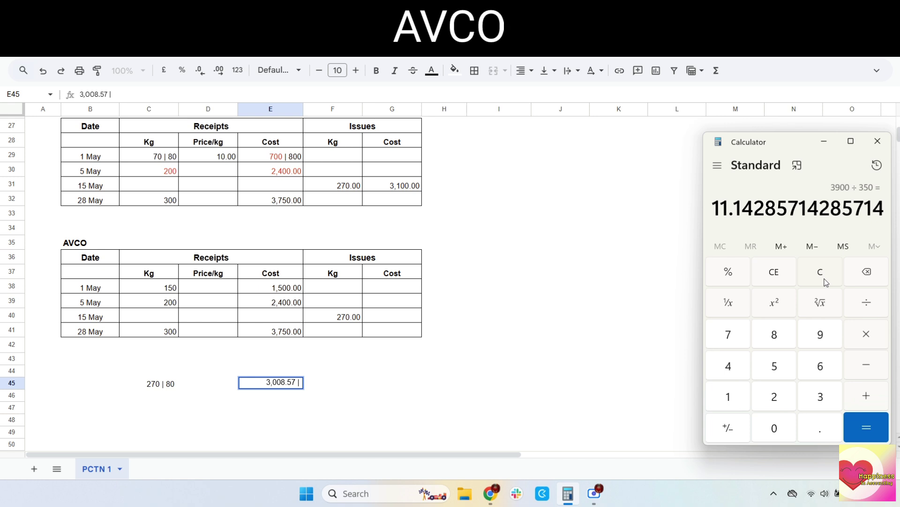
key(asterisk)
text(80)
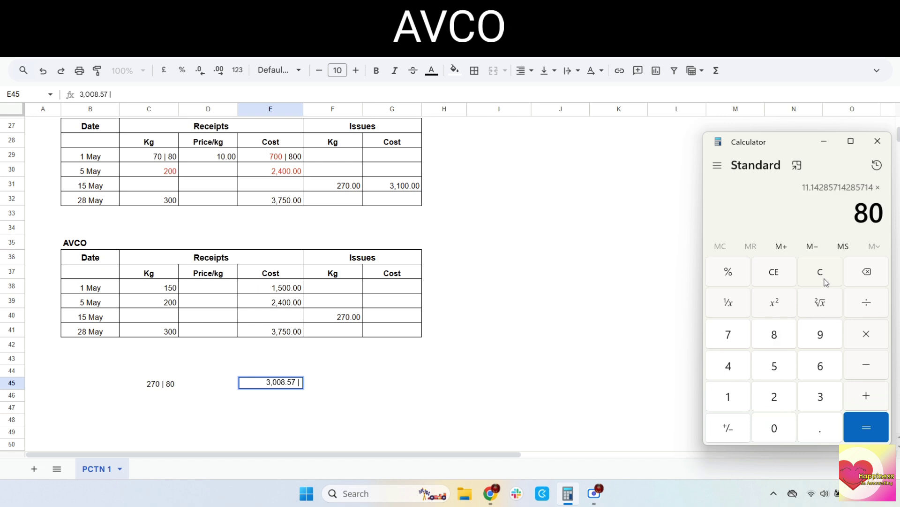
key(Return)
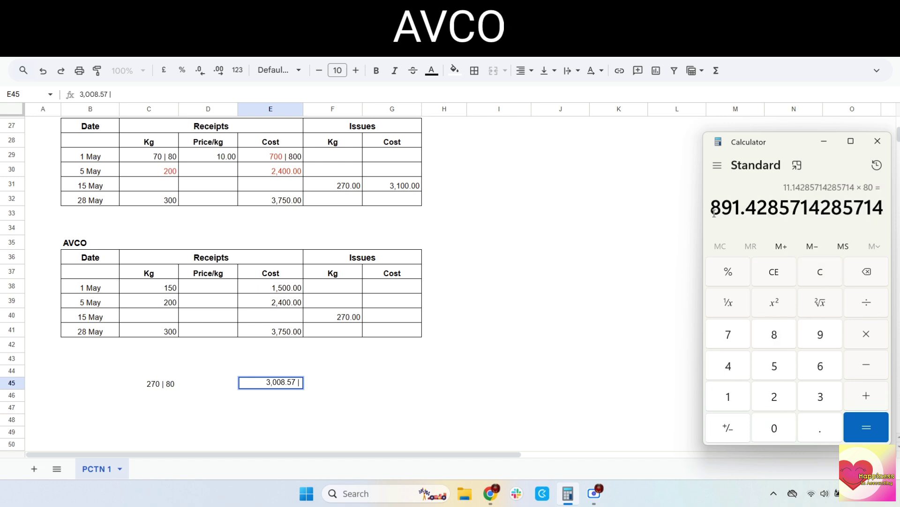
Complete cell E45 so it reads '3,008.57 | 891.43'
click(302, 383)
text(891.43)
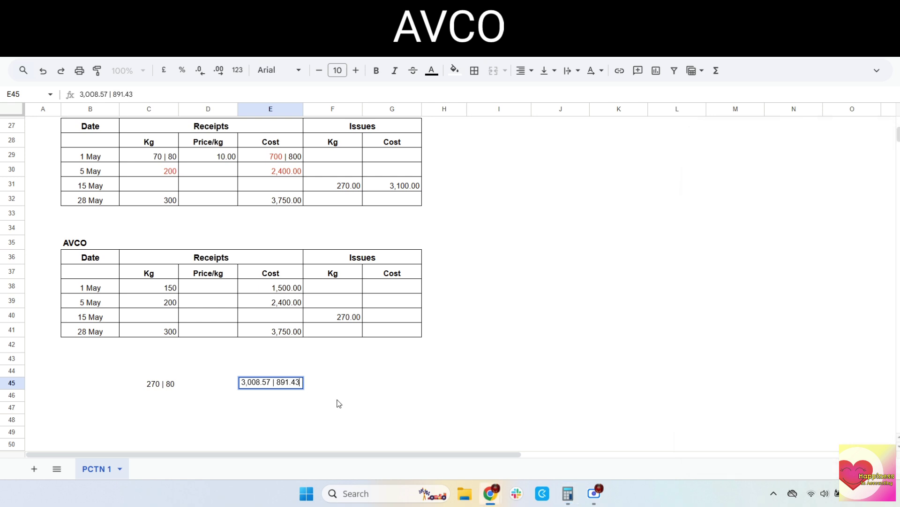
key(Return)
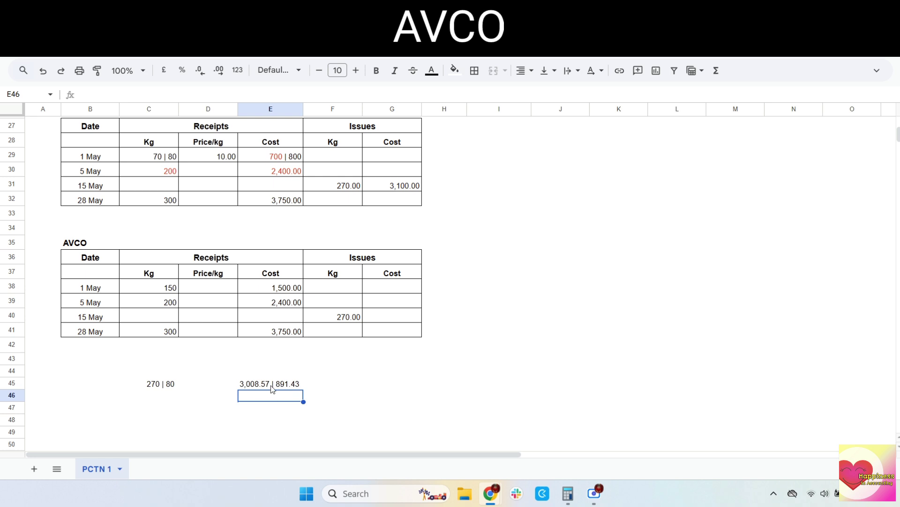
Make the 270 part of C45 and the 3,008.57 part of E45 red text
double_click(155, 383)
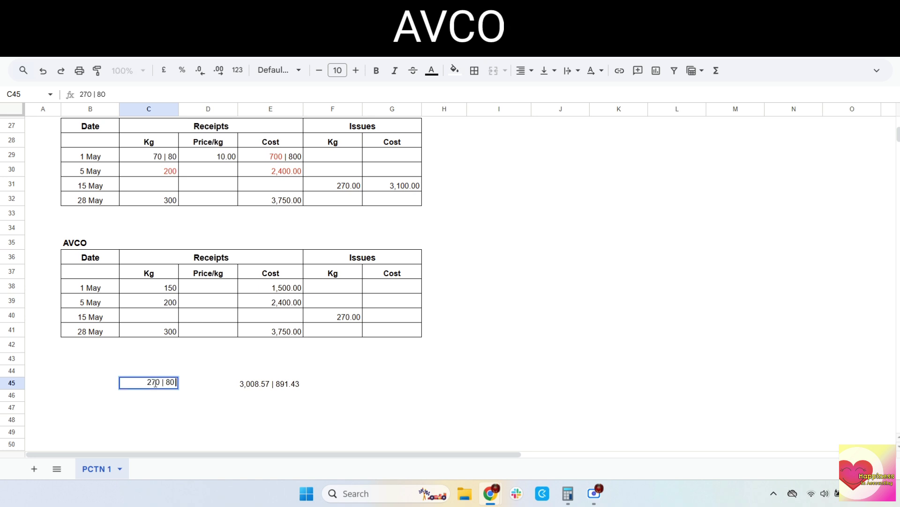
drag(160, 382, 147, 383)
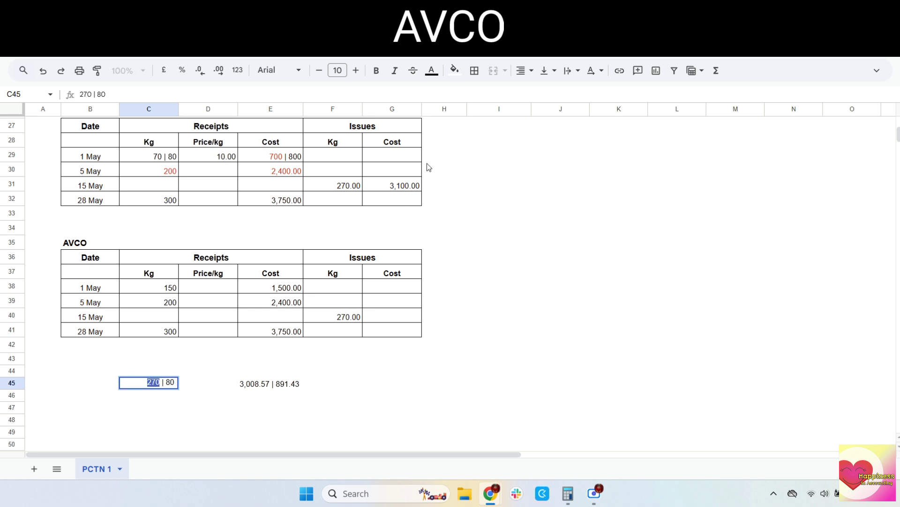
click(431, 71)
click(448, 124)
click(260, 385)
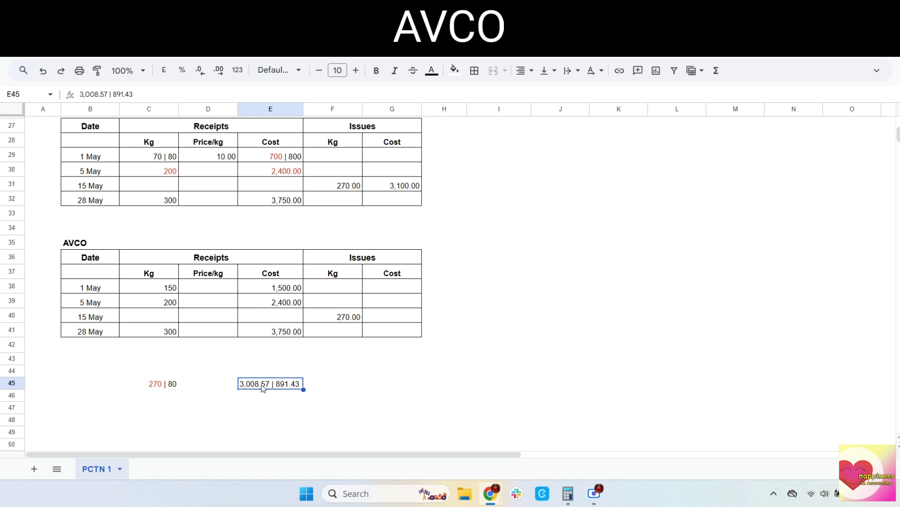
double_click(261, 384)
drag(272, 381, 239, 382)
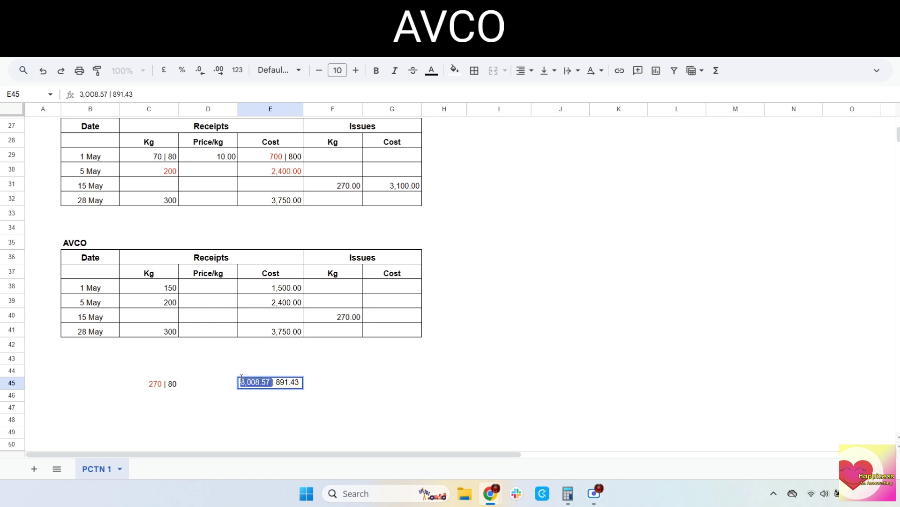
click(433, 72)
click(448, 124)
click(258, 408)
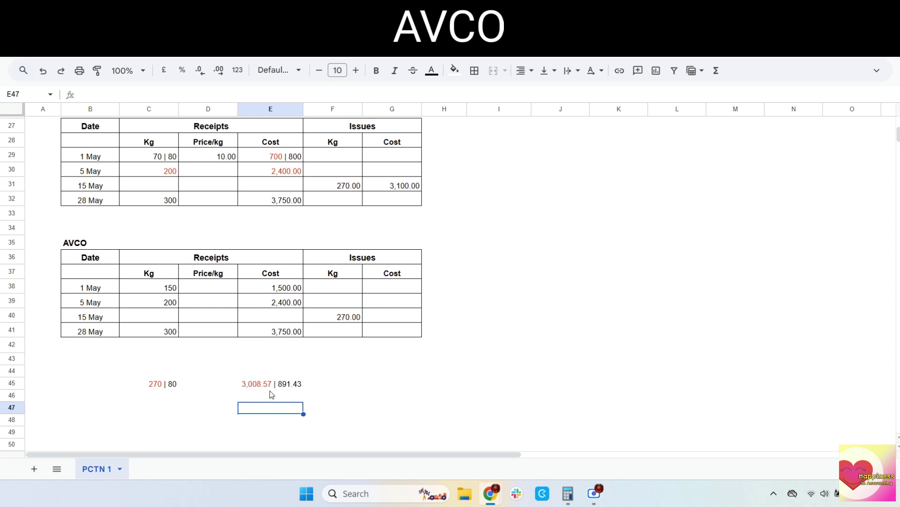
Enter 3,008.57 as the AVCO issue cost in G40
click(385, 317)
text(3008)
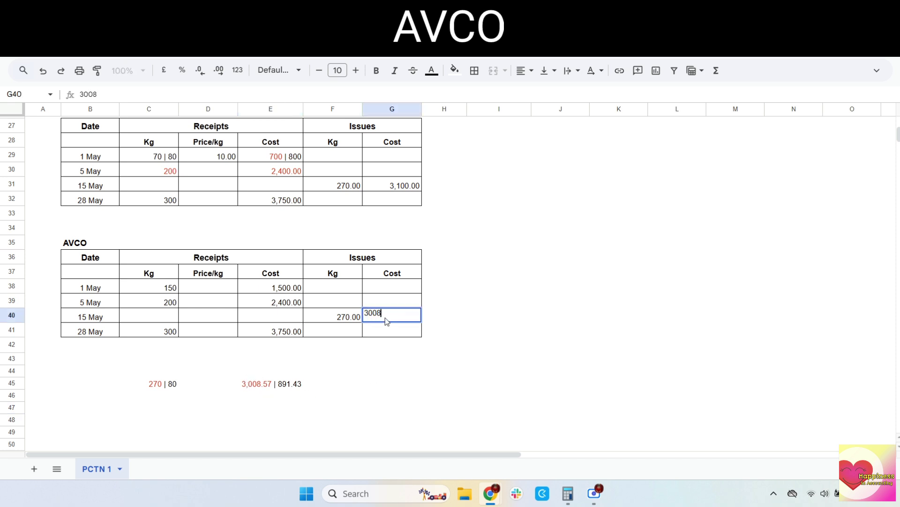
text(.57)
key(Return)
Copy G40's 3,008.57 into the summary's AVCO cost of issue cell C15
click(385, 317)
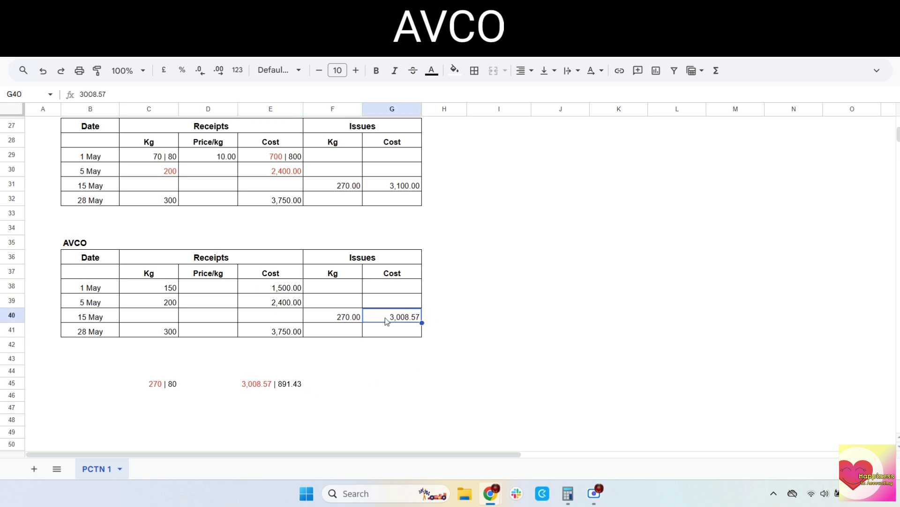
key(ctrl+c)
scroll(384, 317, up, 7)
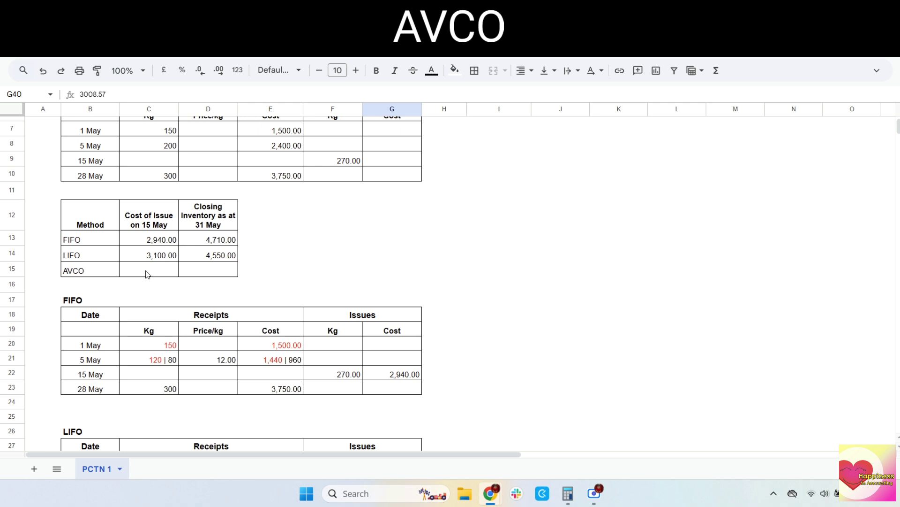
click(156, 270)
key(ctrl+v)
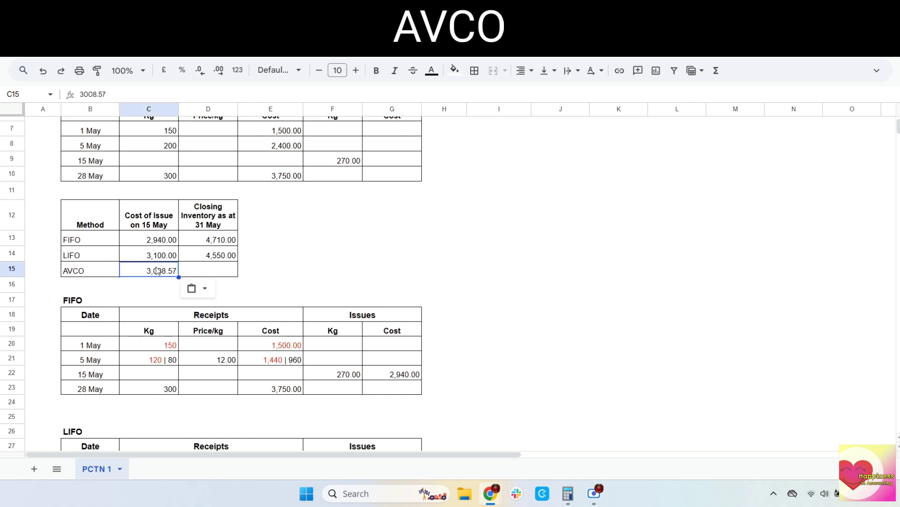
click(221, 276)
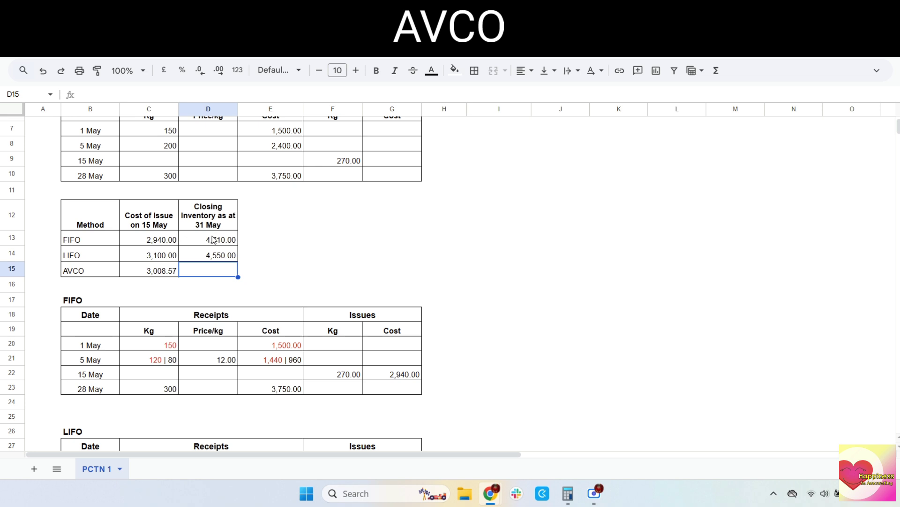
scroll(459, 232, down, 7)
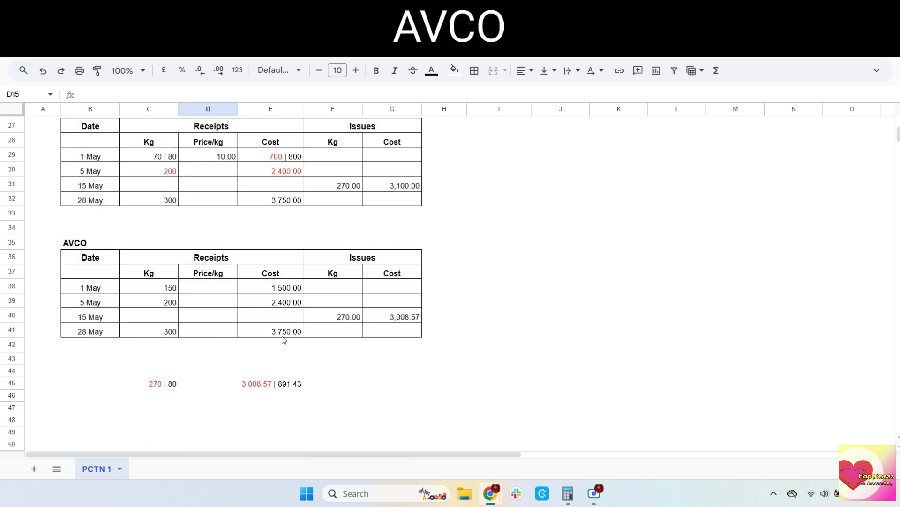
Add 891.43 + 3,750 = 4,641.43 and enter it as AVCO closing inventory in D15
click(572, 498)
click(825, 280)
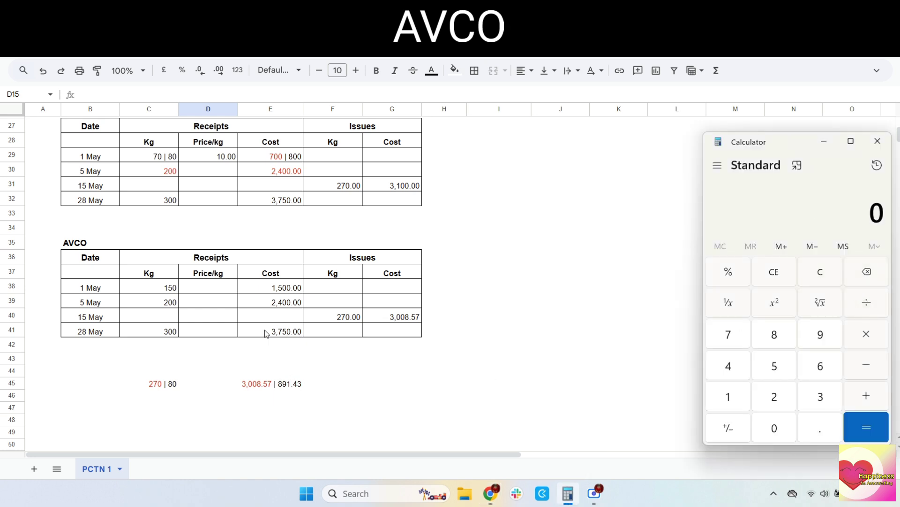
text(891.)
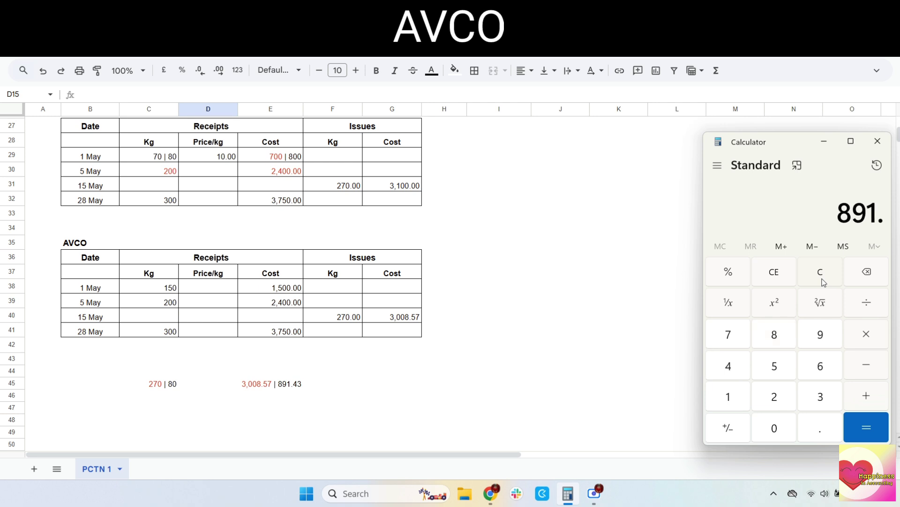
text(43 + 3750)
key(Return)
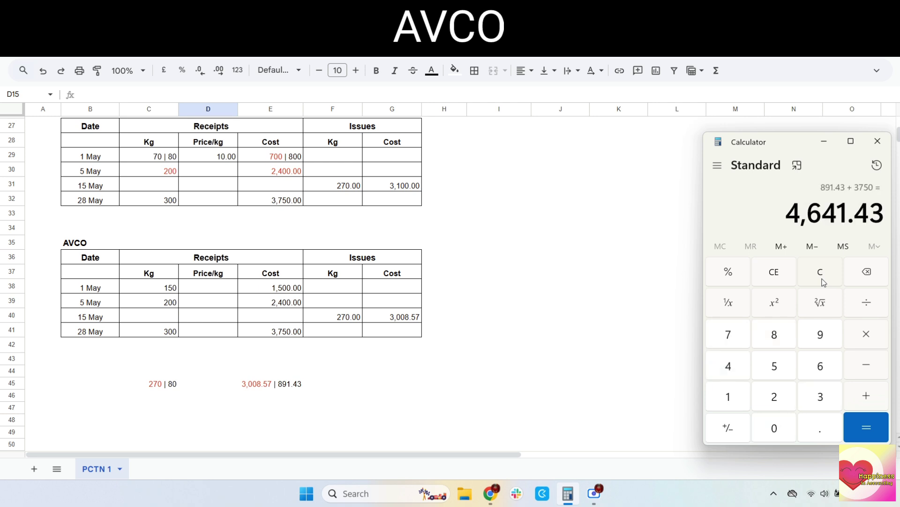
scroll(411, 313, up, 4)
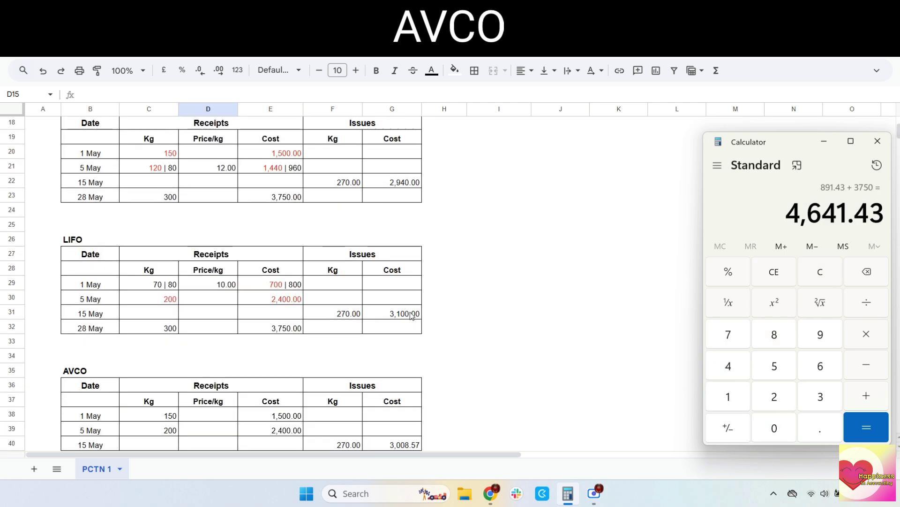
scroll(411, 313, up, 2)
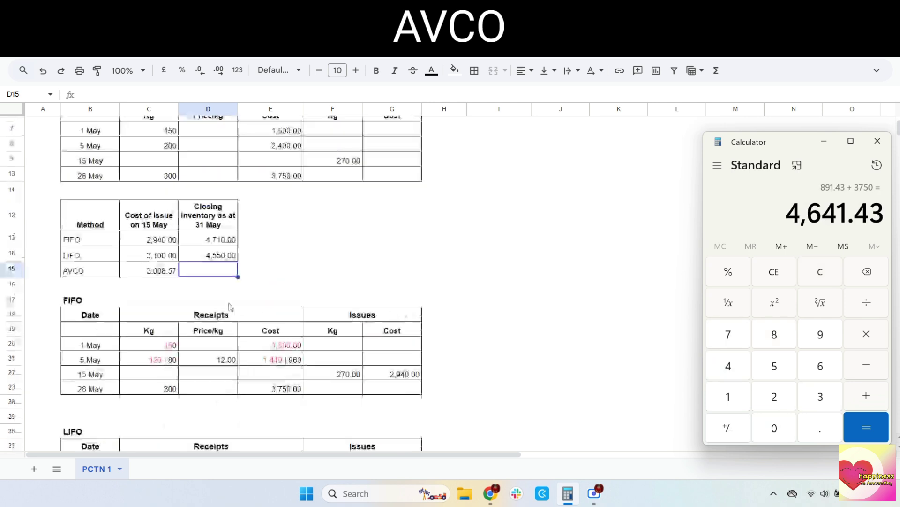
click(219, 277)
text(4641.43)
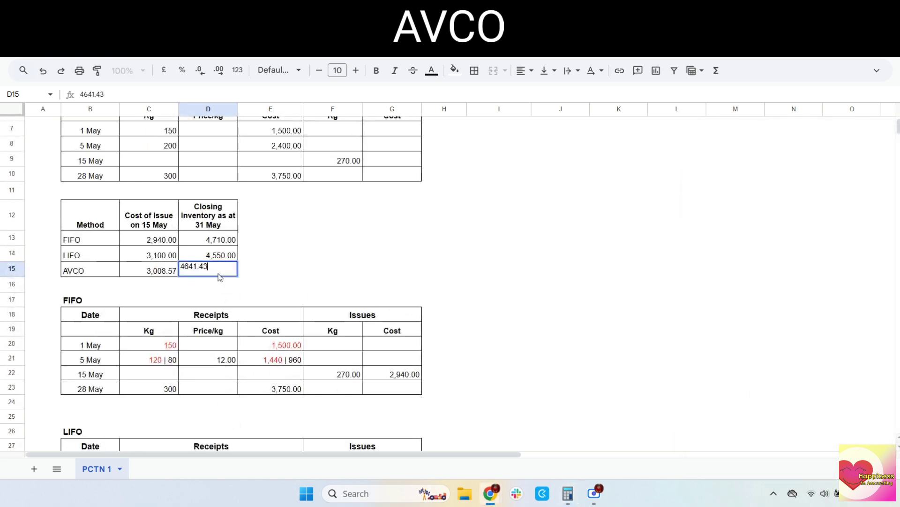
key(Return)
scroll(483, 284, down, 6)
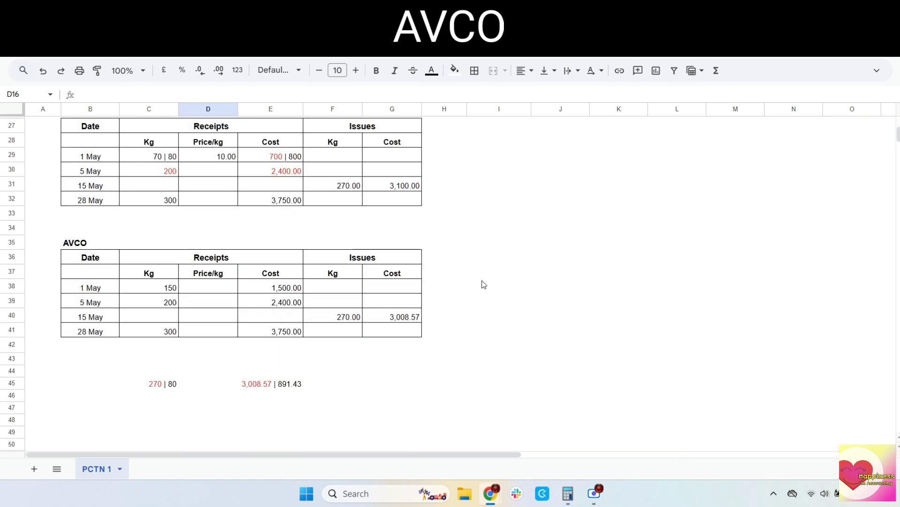
scroll(460, 181, down, 1)
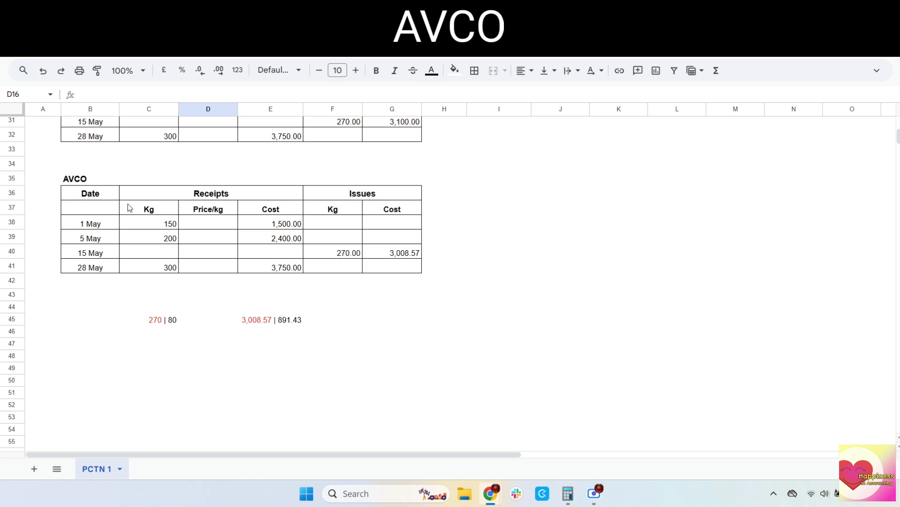
scroll(444, 298, up, 8)
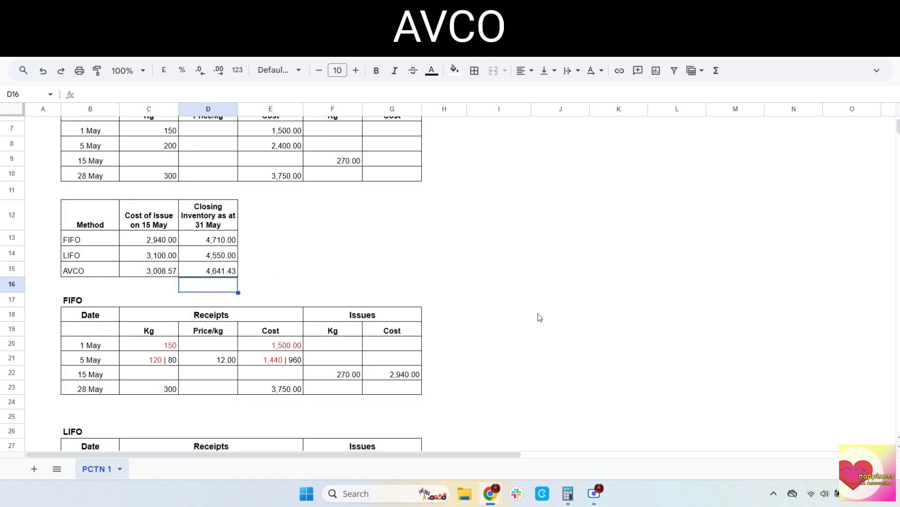
scroll(708, 314, down, 5)
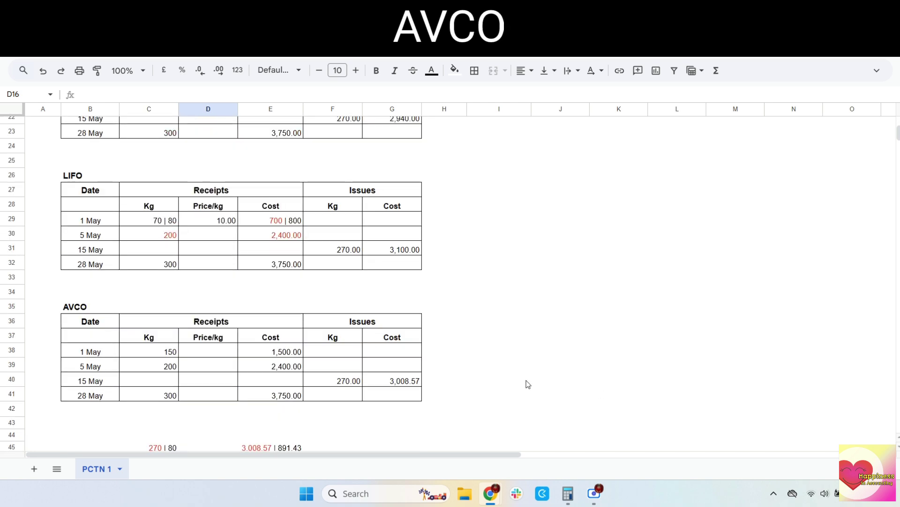
scroll(633, 324, down, 3)
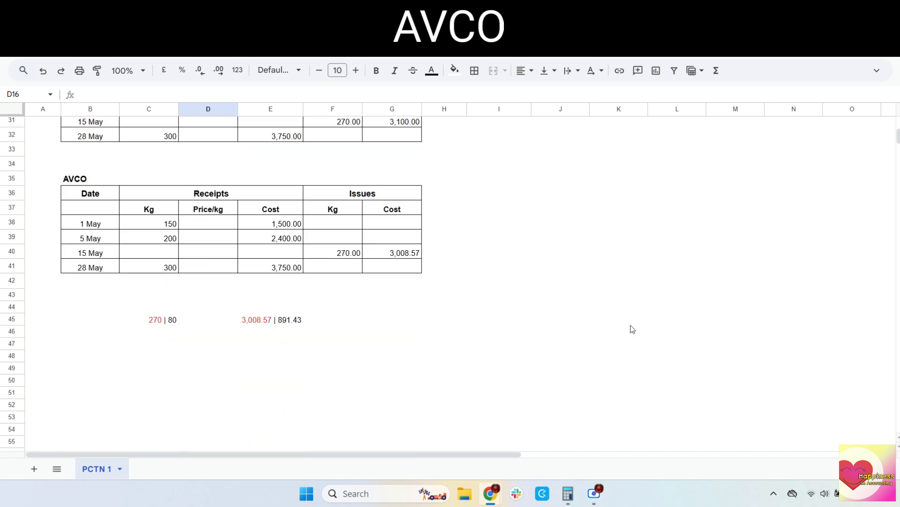
scroll(631, 327, up, 1)
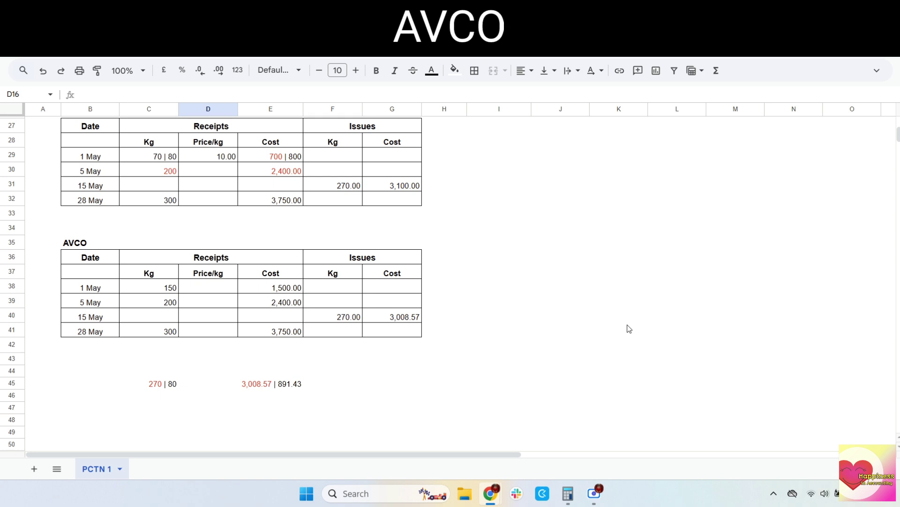